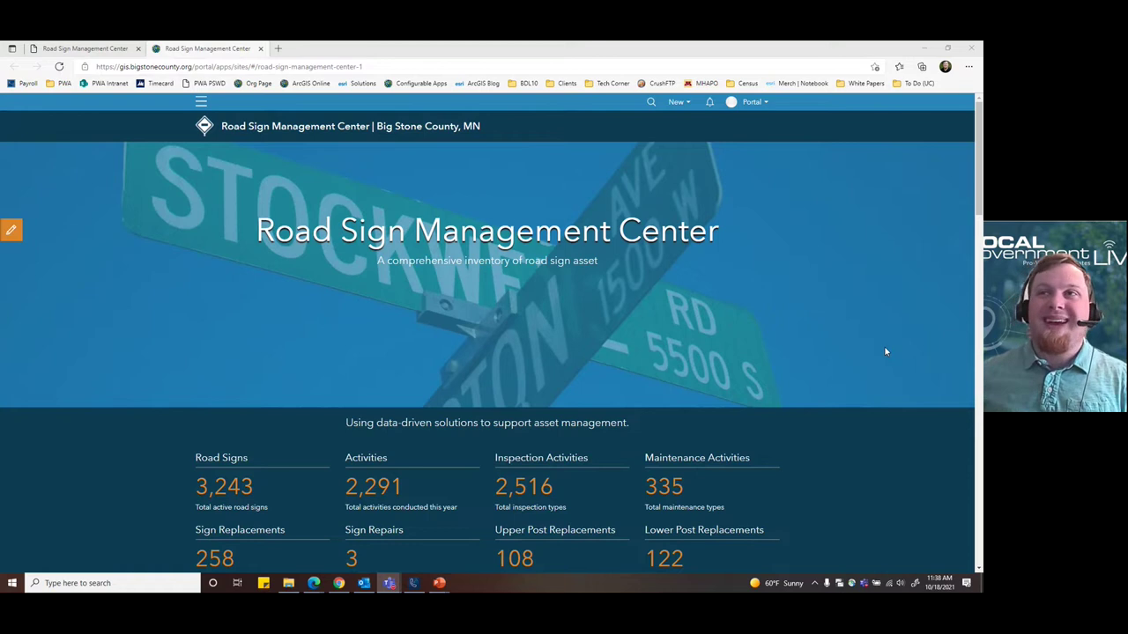
Look up the details of a Stop Ahead warning sign on the Road Sign Viewer map and close its pop-up
{"action": "scroll", "coordinate": [878, 319], "scroll_direction": "down", "scroll_amount": 2}
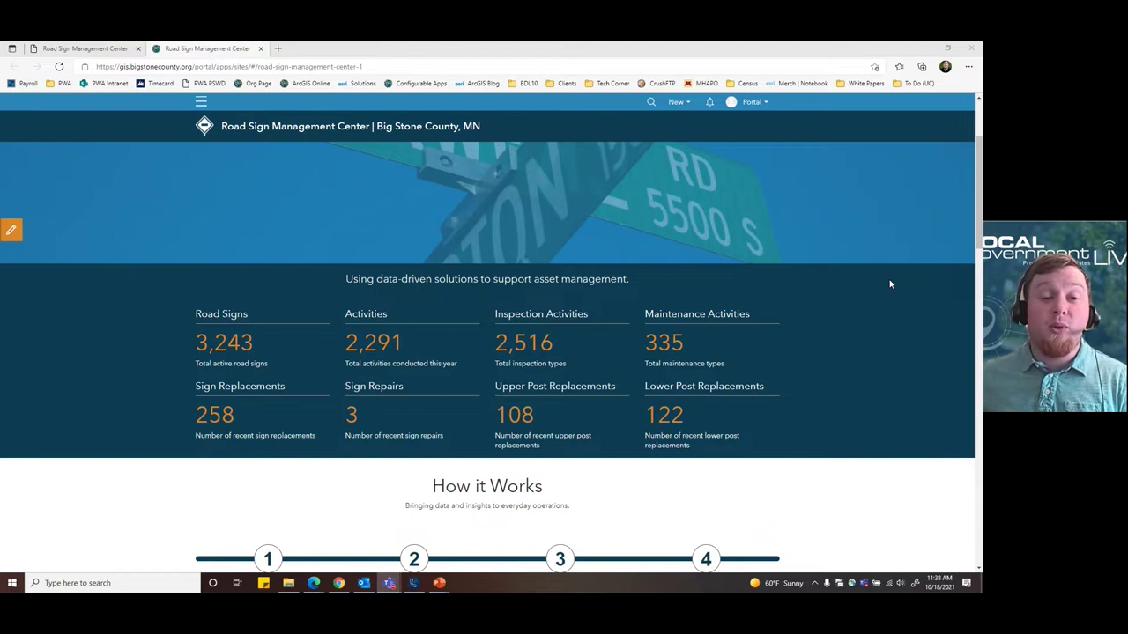
{"action": "scroll", "coordinate": [890, 284], "scroll_direction": "down", "scroll_amount": 2}
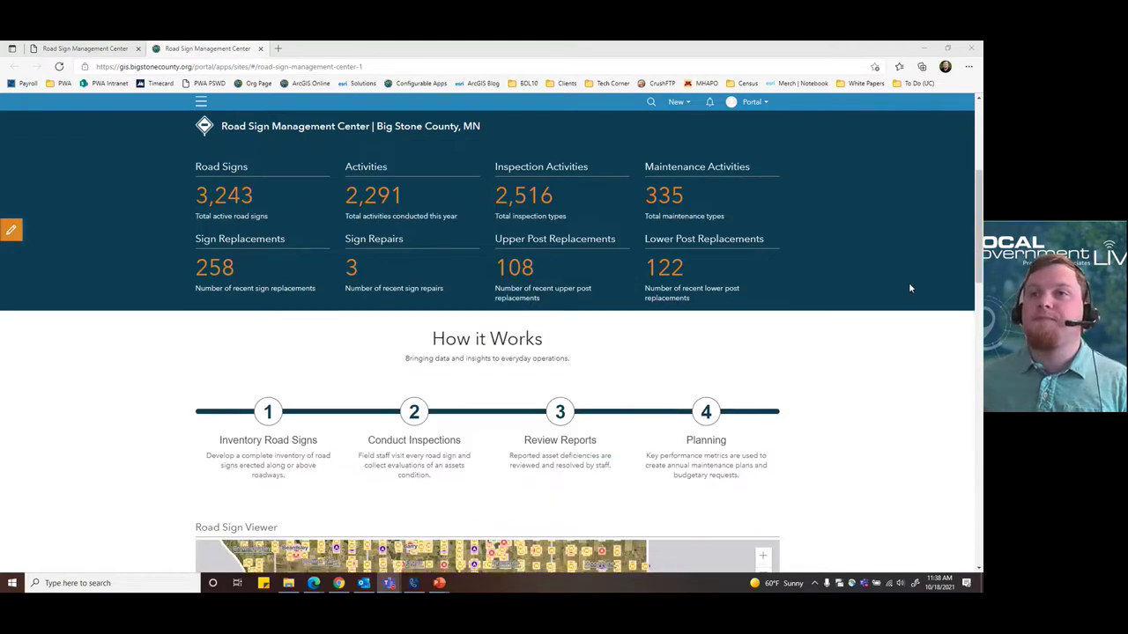
{"action": "scroll", "coordinate": [908, 284], "scroll_direction": "down", "scroll_amount": 2}
{"action": "scroll", "coordinate": [910, 288], "scroll_direction": "down", "scroll_amount": 1}
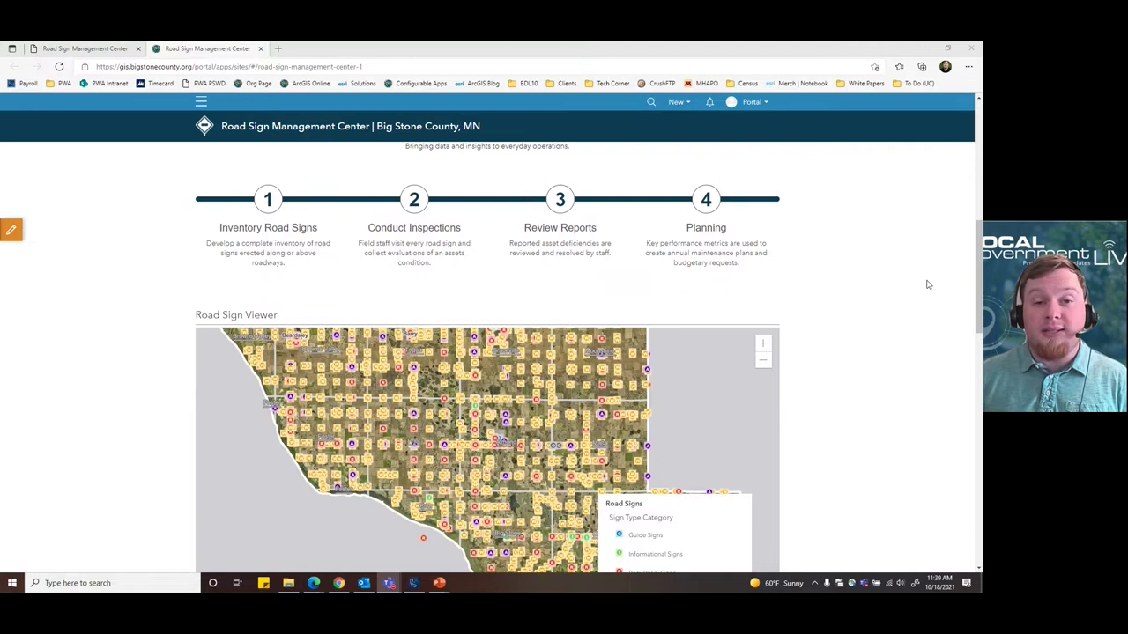
{"action": "scroll", "coordinate": [928, 285], "scroll_direction": "down", "scroll_amount": 2}
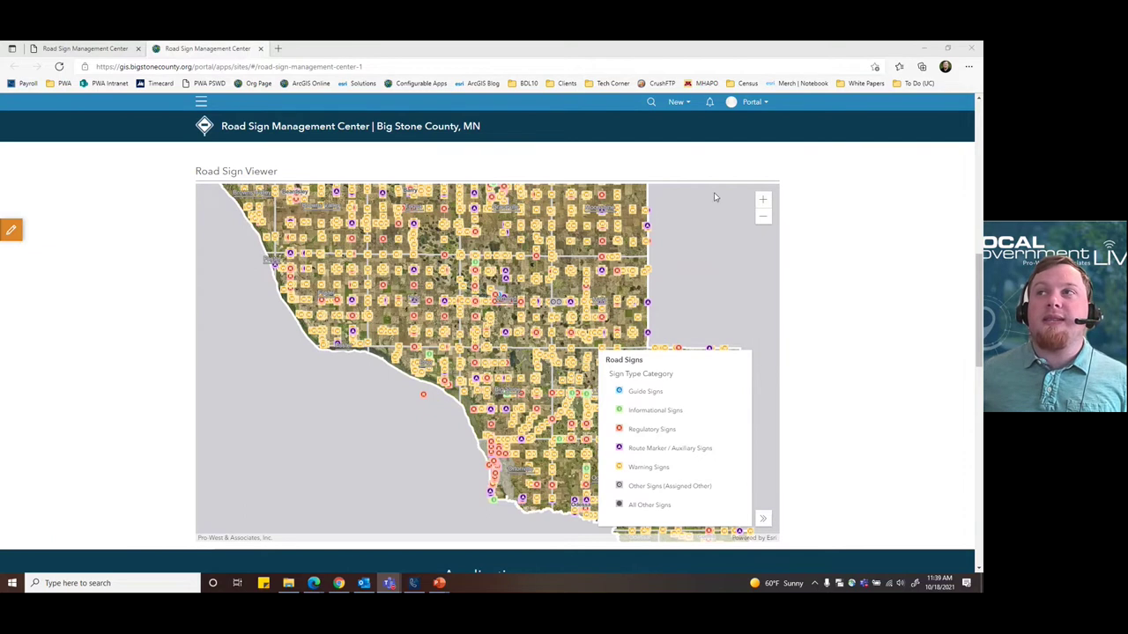
{"action": "left_click", "coordinate": [763, 202]}
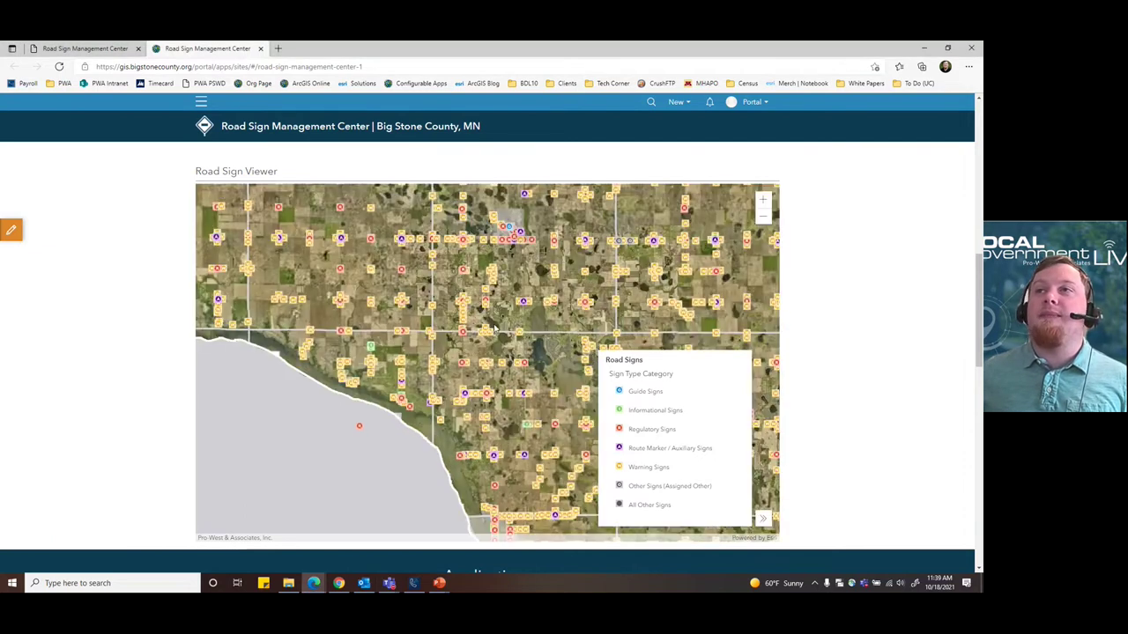
{"action": "left_click", "coordinate": [522, 337]}
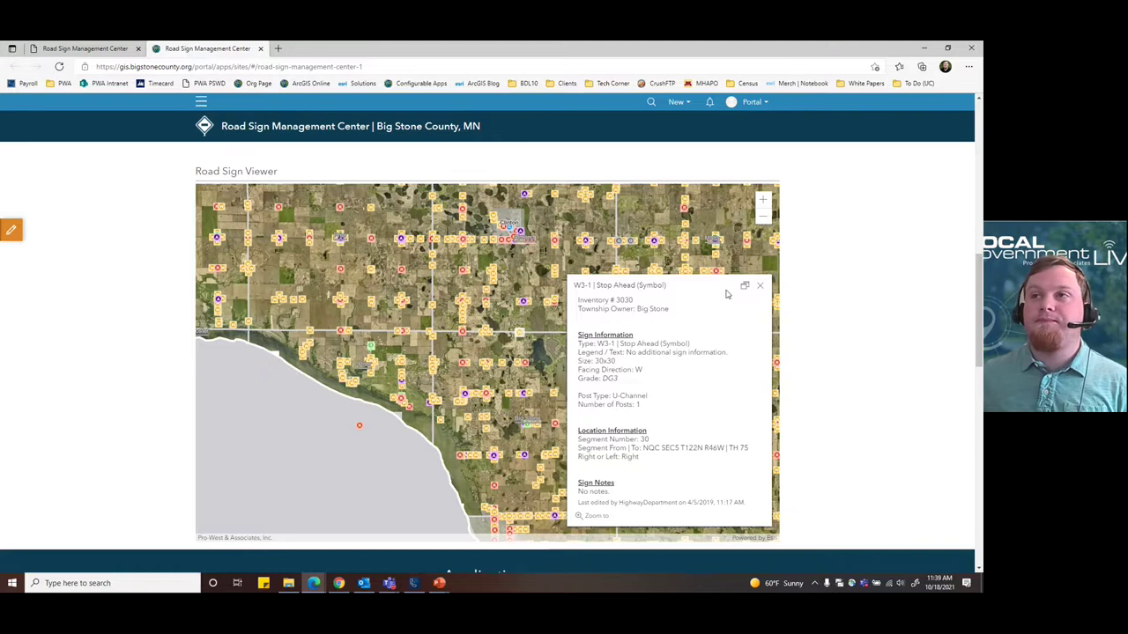
{"action": "left_click", "coordinate": [759, 285]}
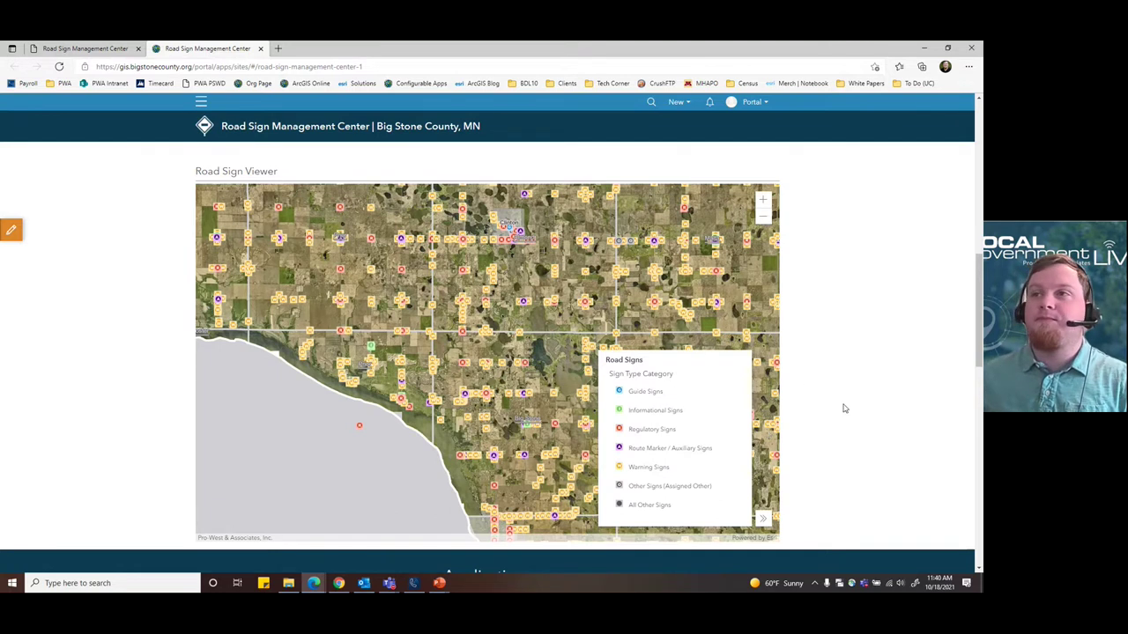
Review the site's Applications and Road Sign Data sections and open the Manage Data application in a separate browser tab
{"action": "scroll", "coordinate": [815, 384], "scroll_direction": "down", "scroll_amount": 2}
{"action": "scroll", "coordinate": [838, 380], "scroll_direction": "down", "scroll_amount": 4}
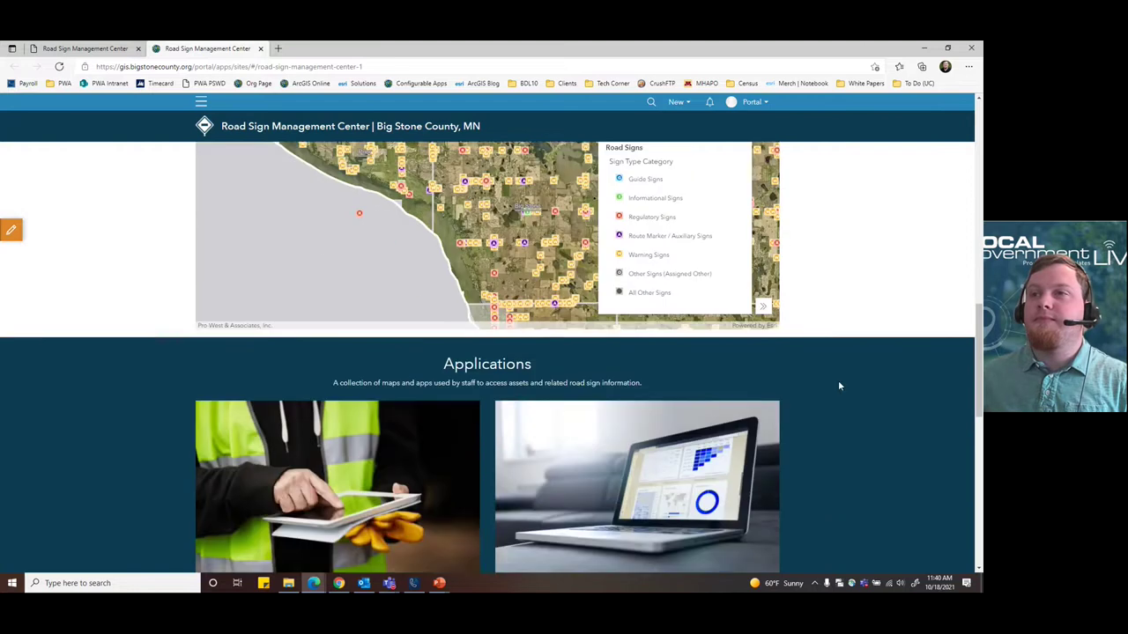
{"action": "scroll", "coordinate": [854, 385], "scroll_direction": "down", "scroll_amount": 1}
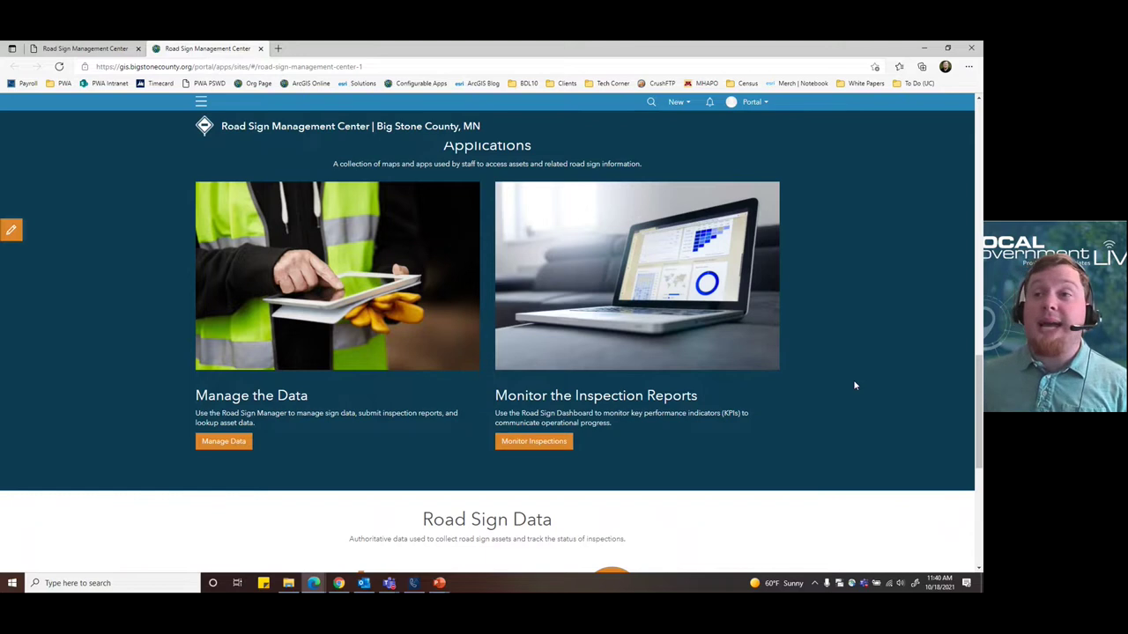
{"action": "scroll", "coordinate": [853, 385], "scroll_direction": "down", "scroll_amount": 4}
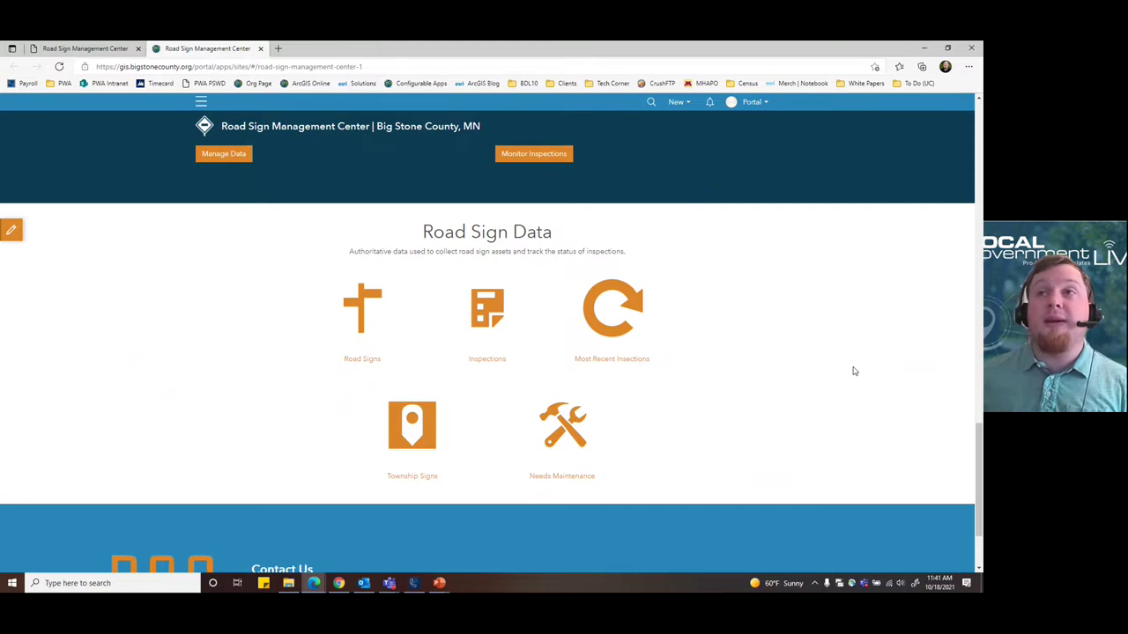
{"action": "scroll", "coordinate": [853, 371], "scroll_direction": "down", "scroll_amount": 2}
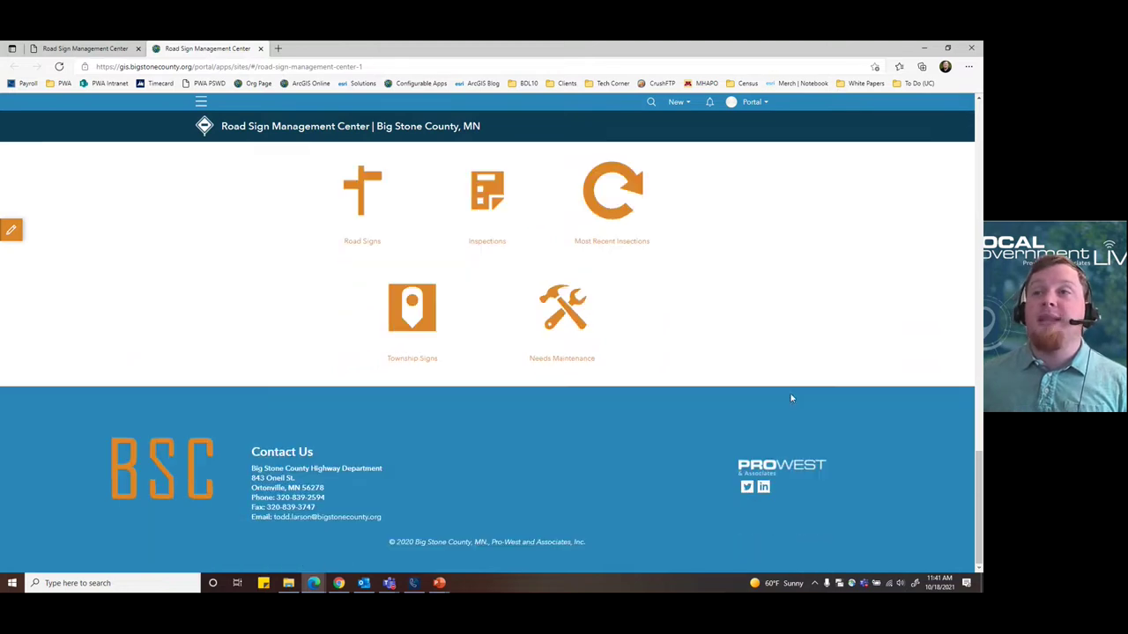
{"action": "scroll", "coordinate": [851, 363], "scroll_direction": "up", "scroll_amount": 4}
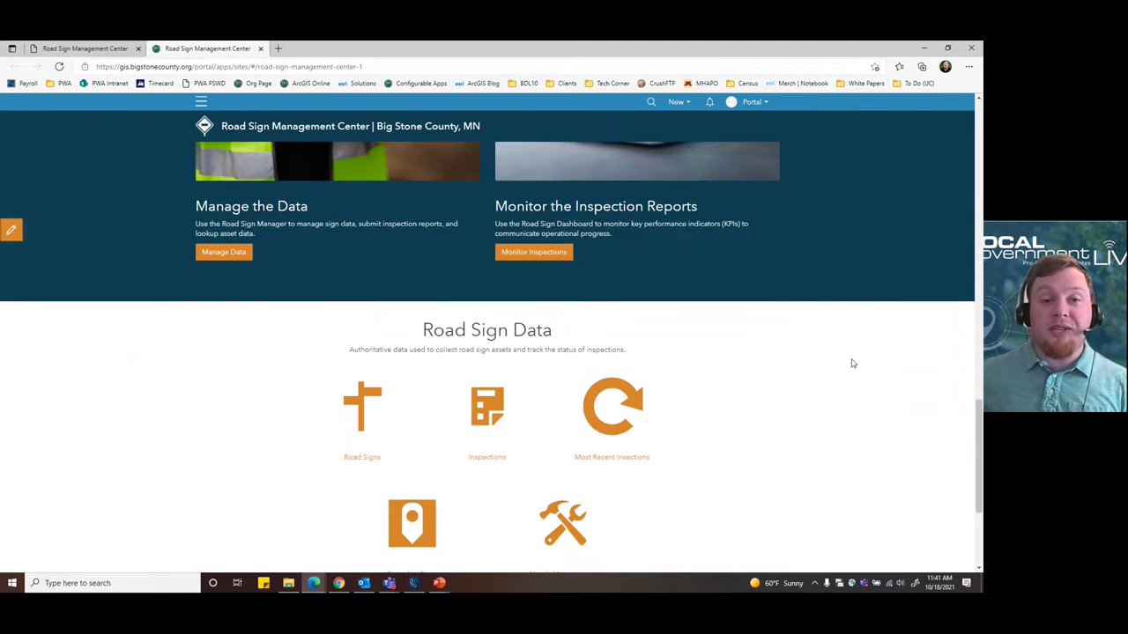
{"action": "scroll", "coordinate": [852, 363], "scroll_direction": "up", "scroll_amount": 4}
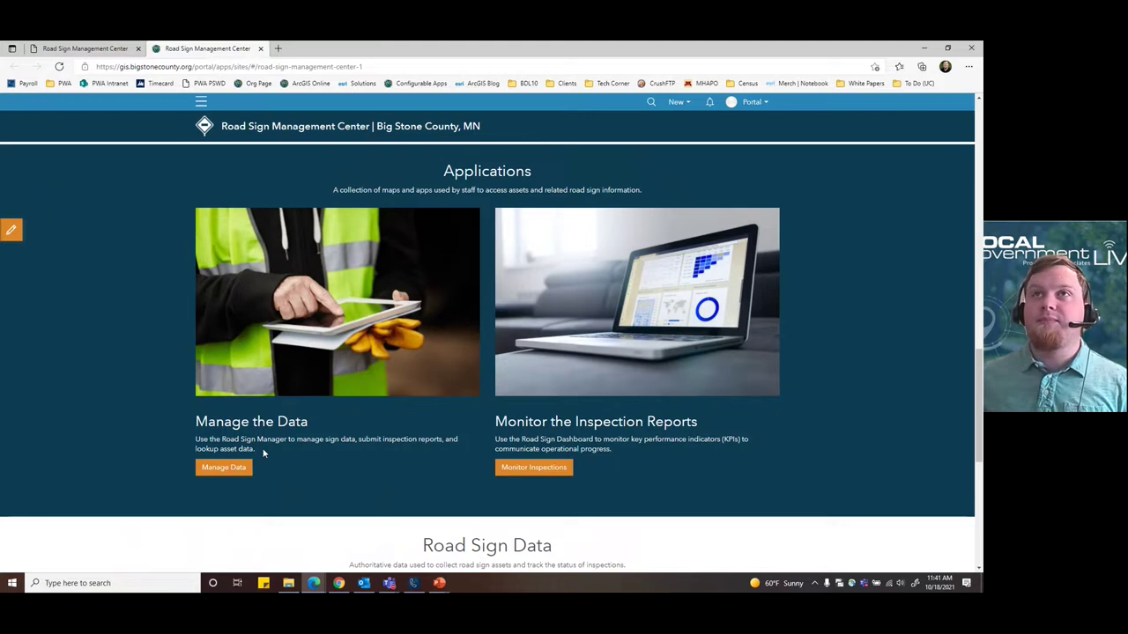
{"action": "right_click", "coordinate": [217, 471]}
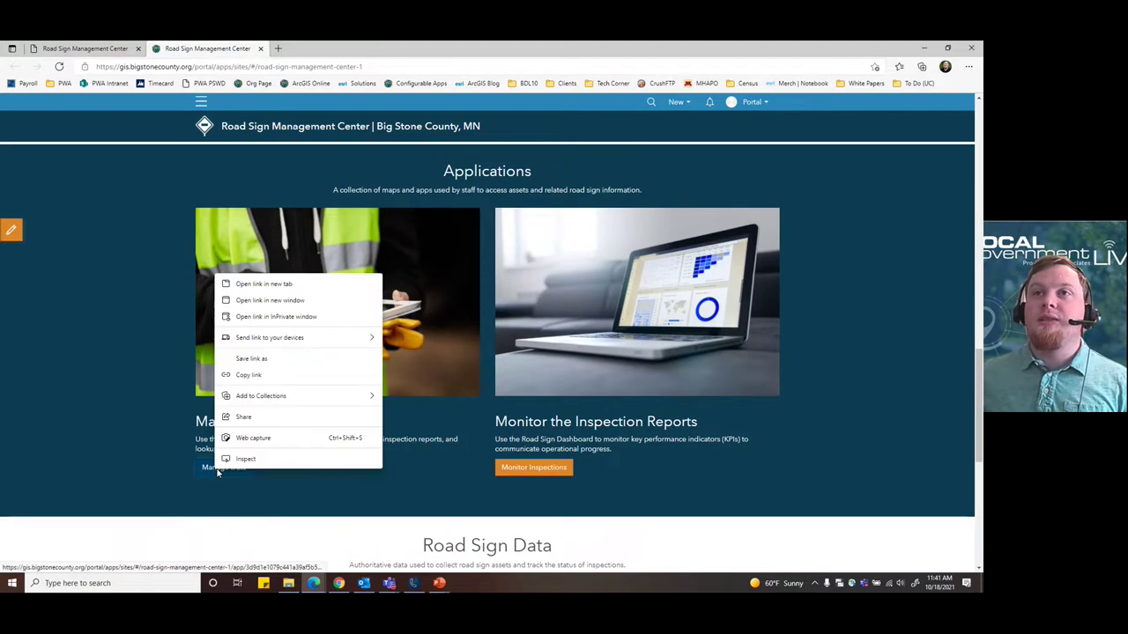
{"action": "left_click", "coordinate": [280, 283]}
{"action": "key", "text": "ctrl+Tab"}
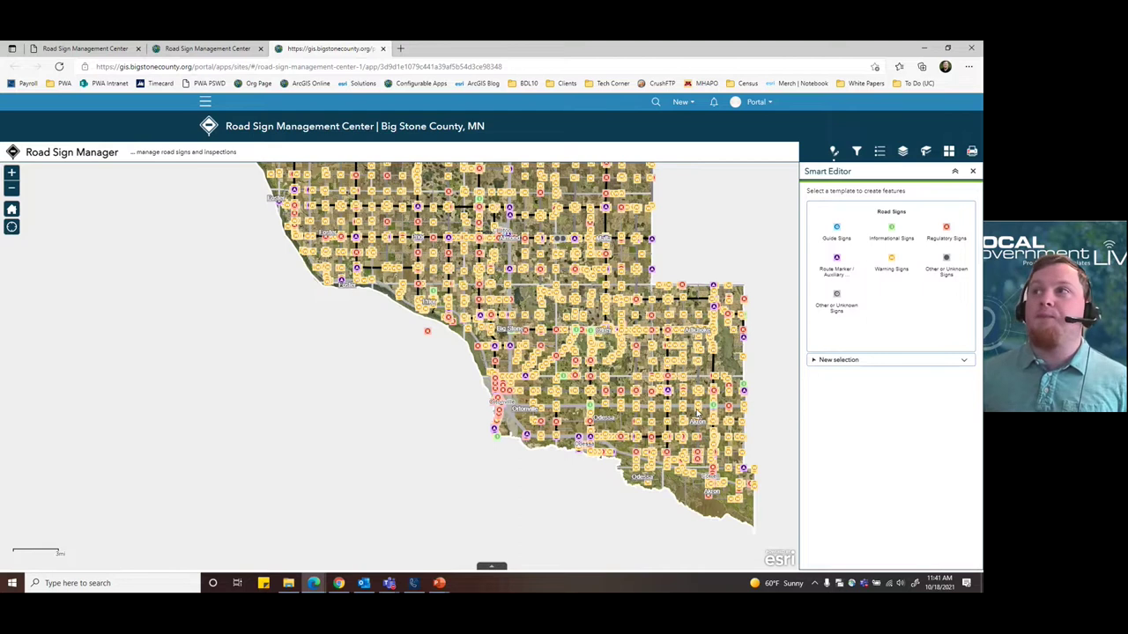
View the attributes of a road sign east of the Moonshine area in the Smart Editor without saving changes
{"action": "left_click_drag", "start_coordinate": [526, 364], "coordinate": [516, 376]}
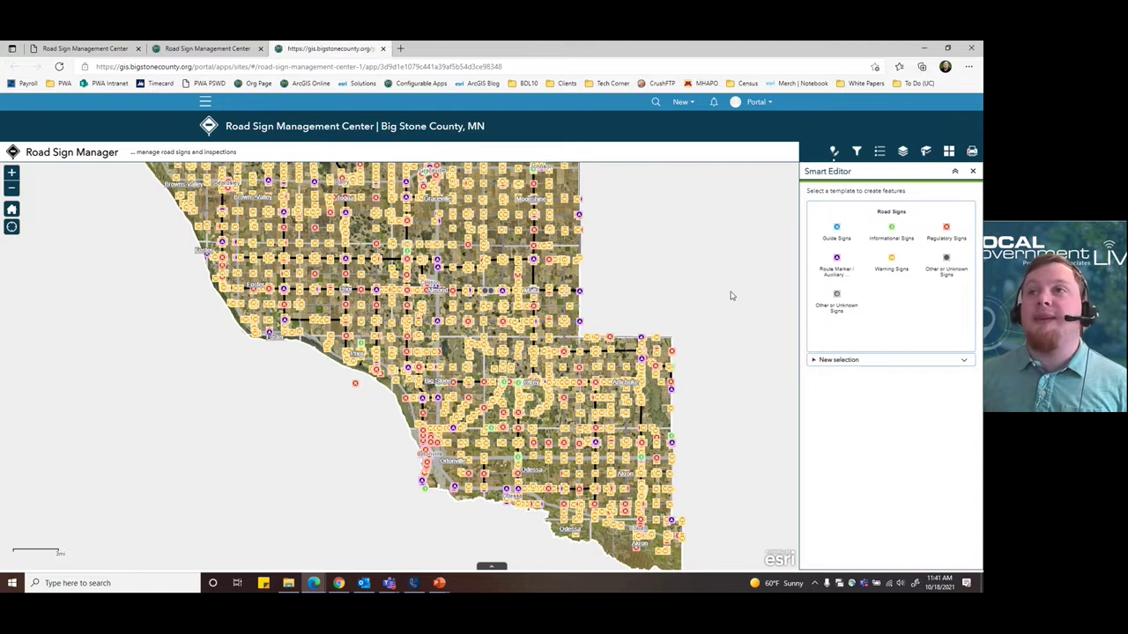
{"action": "scroll", "coordinate": [573, 273], "scroll_direction": "up", "scroll_amount": 3}
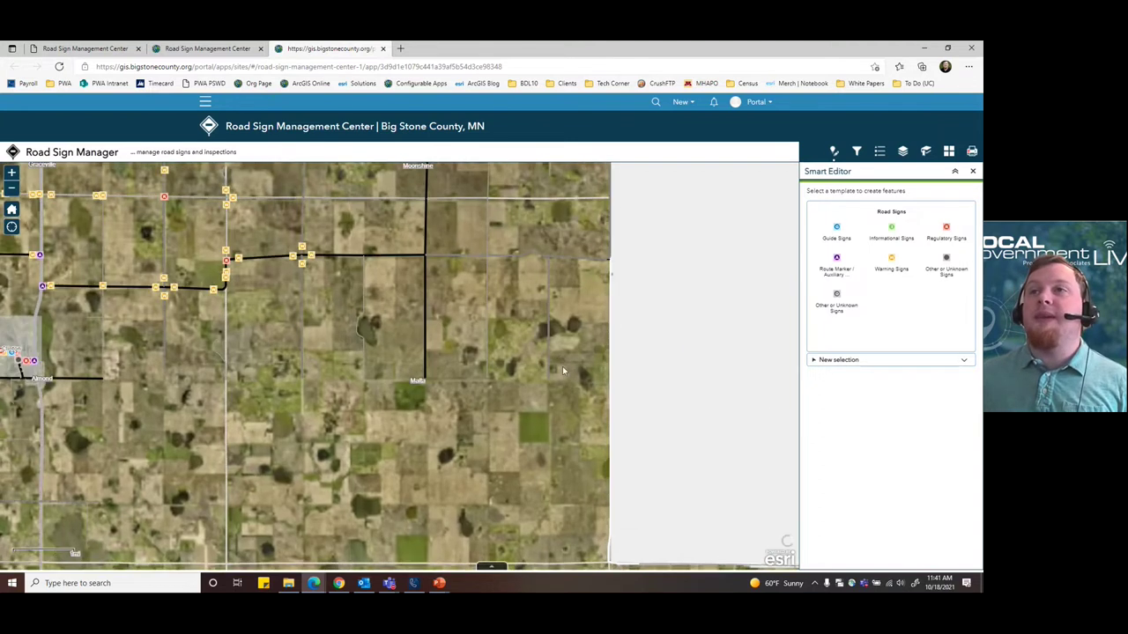
{"action": "left_click", "coordinate": [509, 258]}
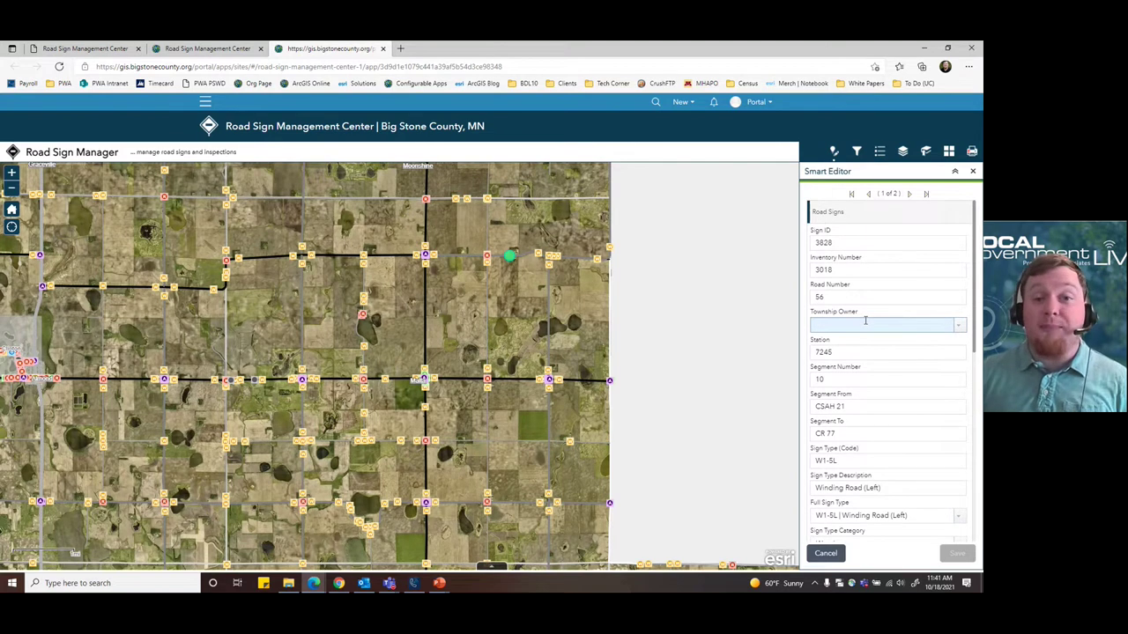
{"action": "left_click", "coordinate": [826, 552]}
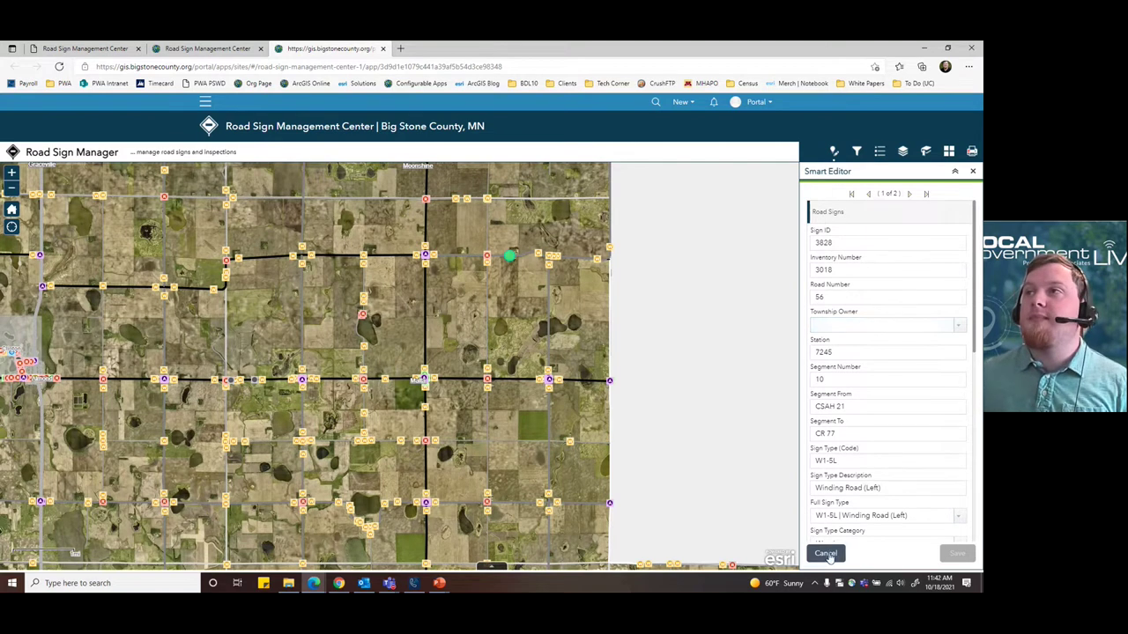
Open the attribute table for the Road Signs layer and enlarge it to show more records
{"action": "left_click", "coordinate": [492, 567]}
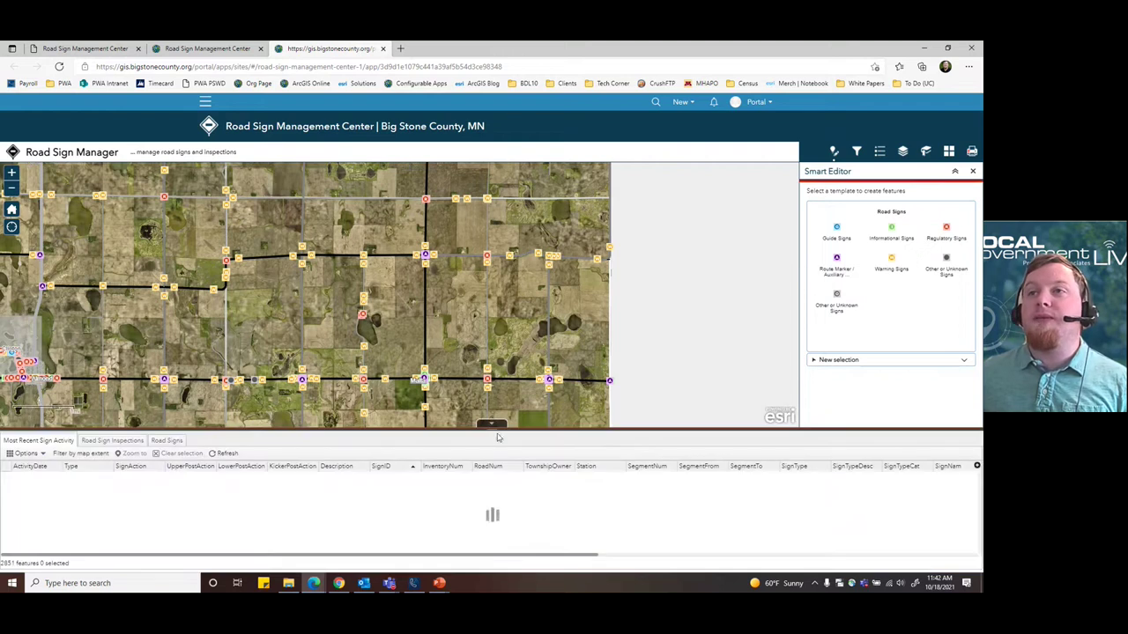
{"action": "left_click", "coordinate": [165, 442]}
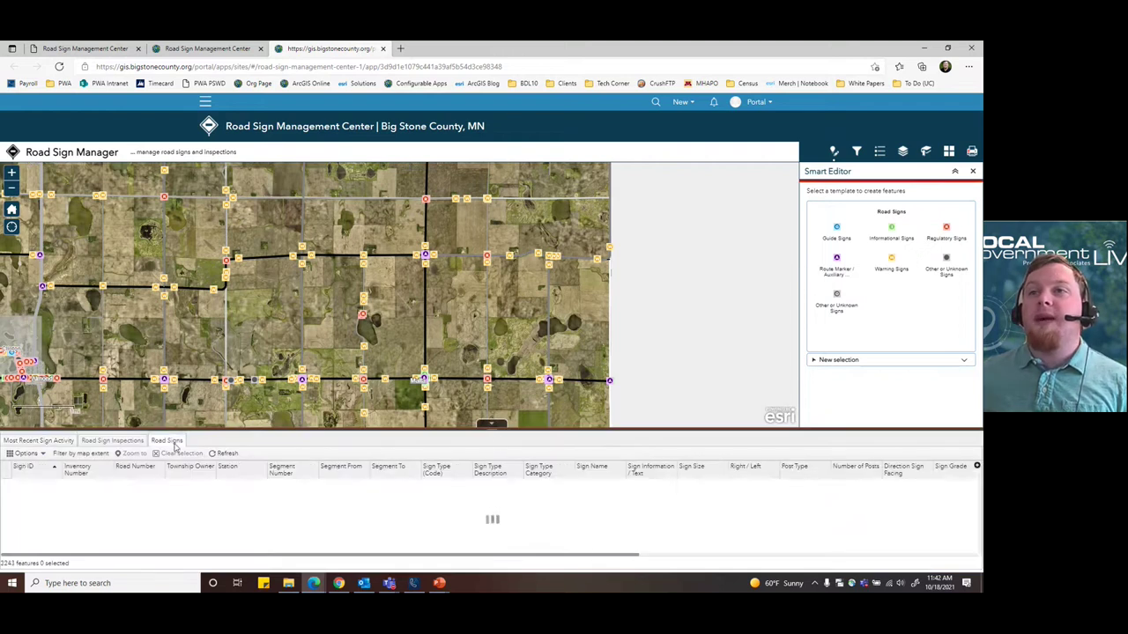
{"action": "left_click", "coordinate": [495, 426]}
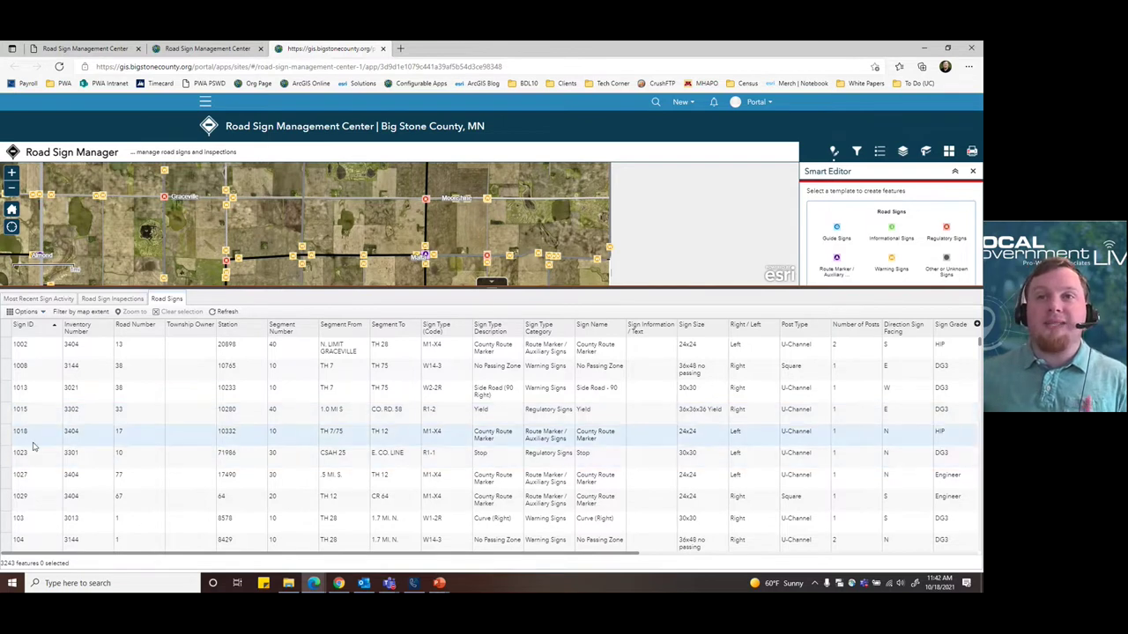
Select the yield sign record with Sign ID 1015, zoom the map to it, and collapse the attribute table
{"action": "left_click", "coordinate": [7, 417]}
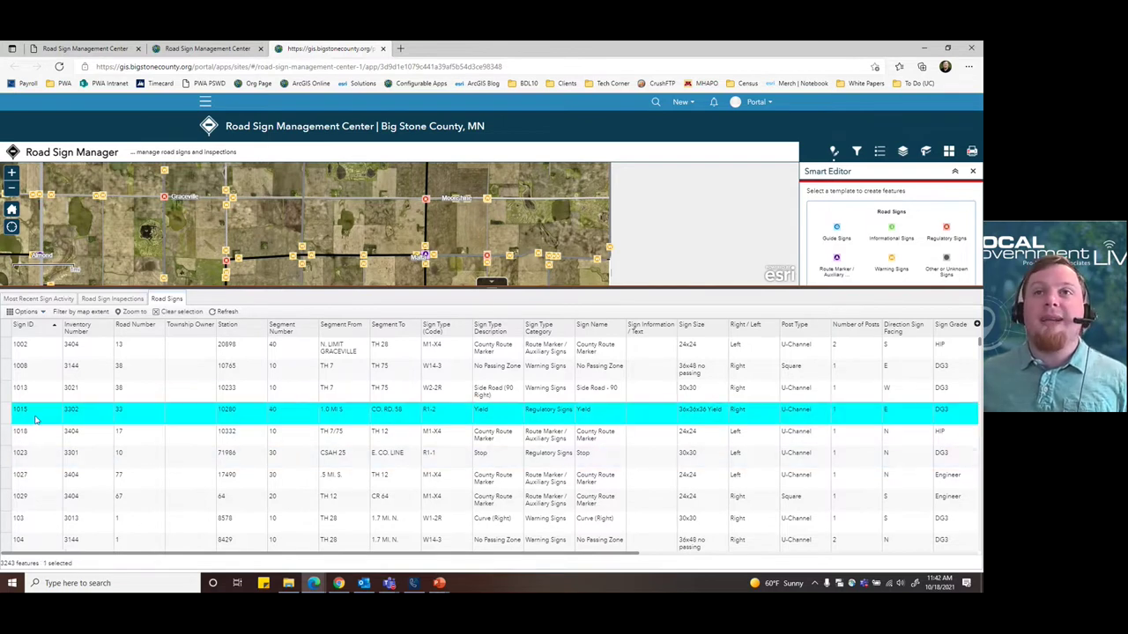
{"action": "left_click", "coordinate": [138, 313]}
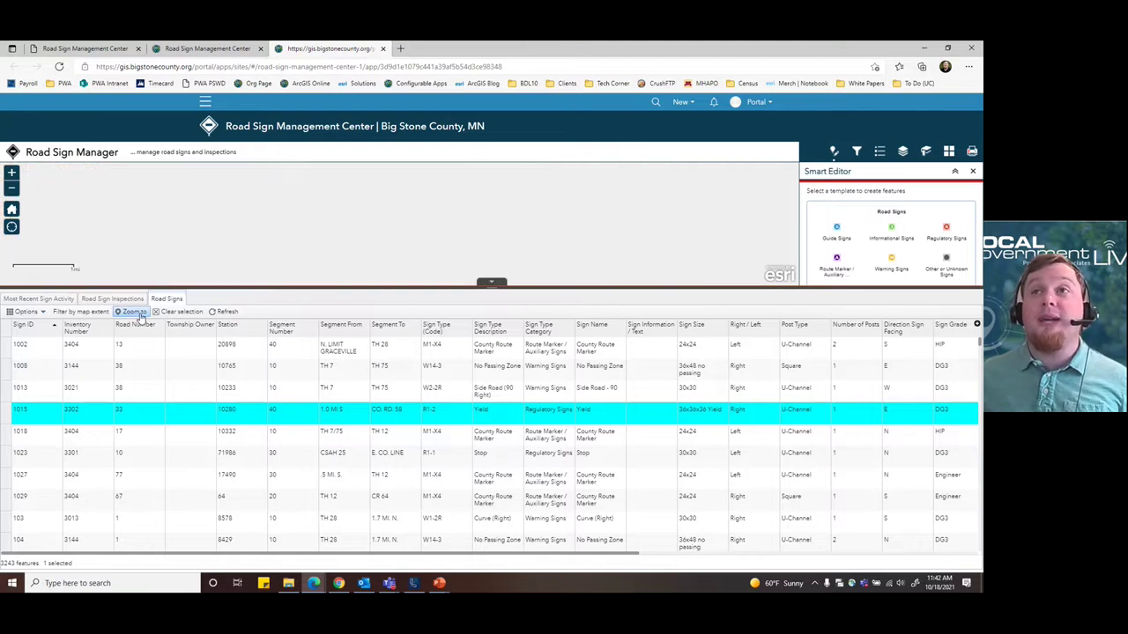
{"action": "left_click", "coordinate": [490, 282]}
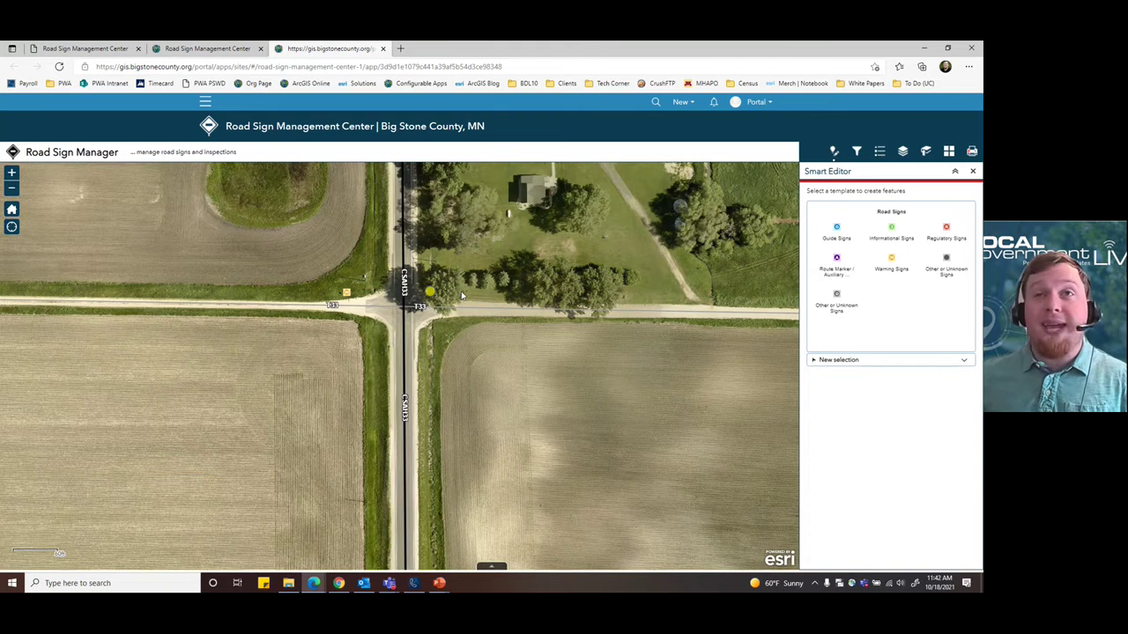
Hide the Road Signs layer and show the Road Sign Inspections layer across the county map
{"action": "left_click", "coordinate": [12, 210]}
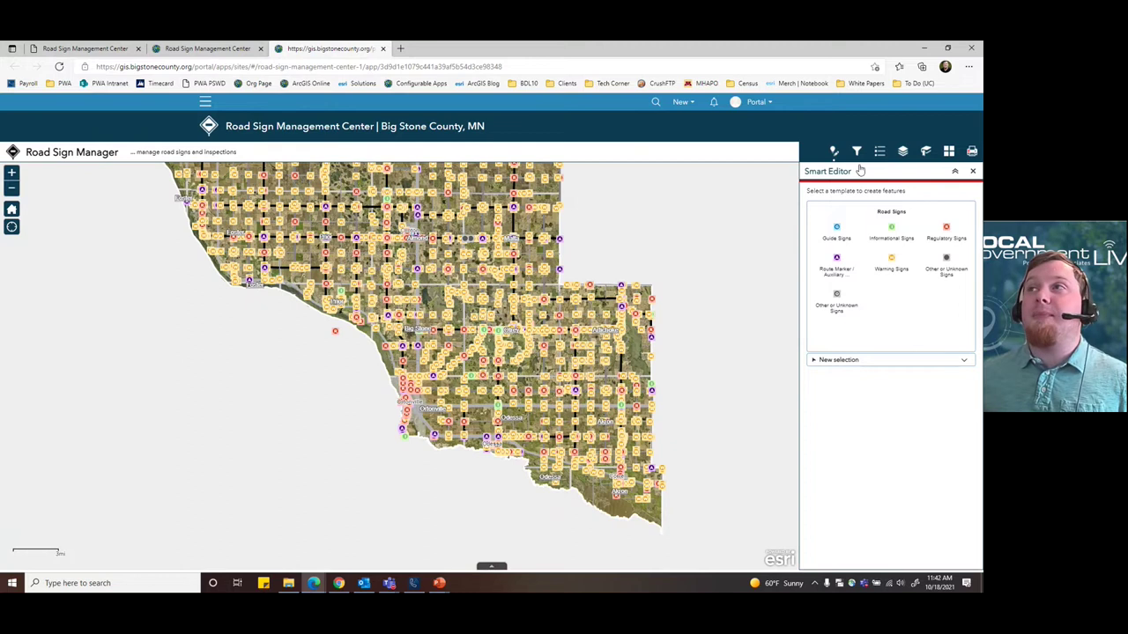
{"action": "left_click", "coordinate": [903, 153]}
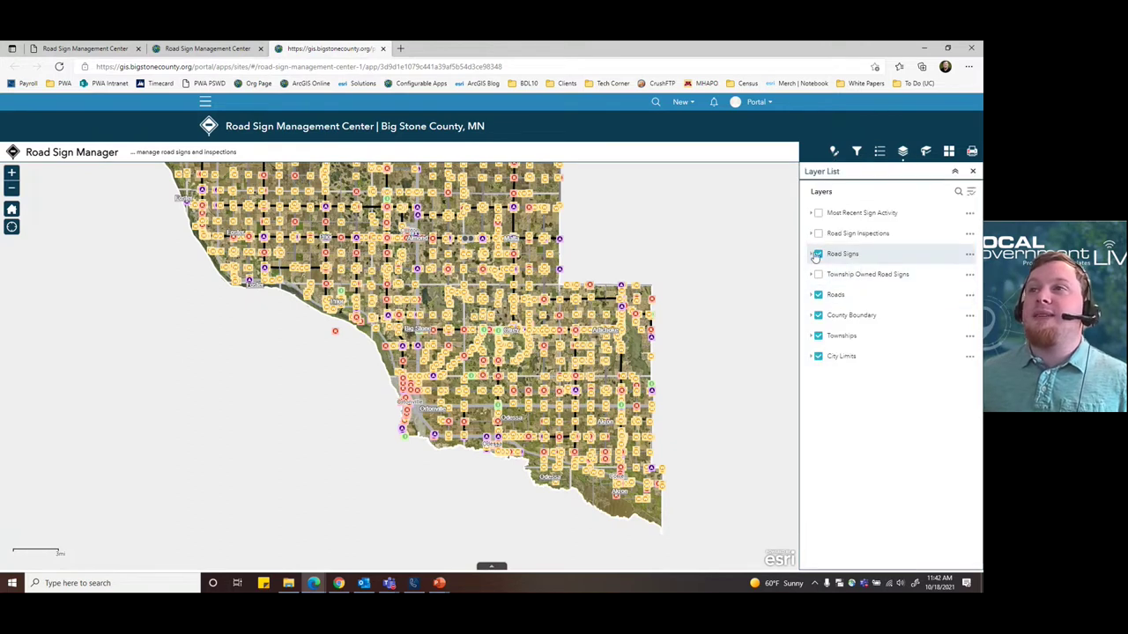
{"action": "left_click", "coordinate": [818, 253]}
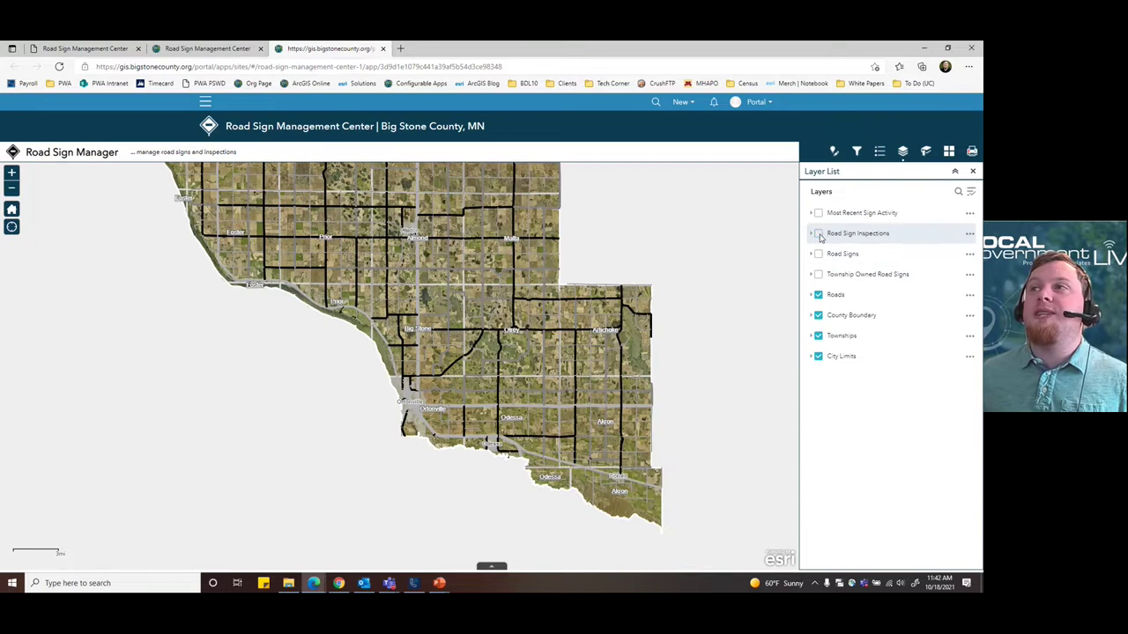
{"action": "left_click", "coordinate": [818, 234]}
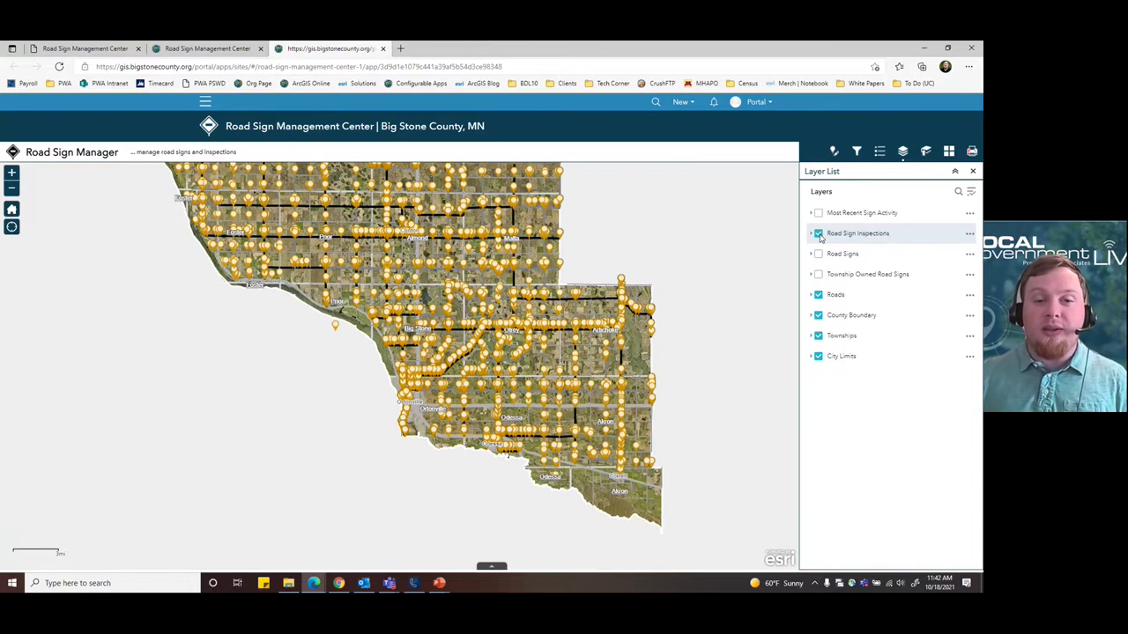
Review the pop-up details of a Stop sign inspection east of Otrey and open that inspection for editing in the survey form
{"action": "left_click", "coordinate": [577, 348]}
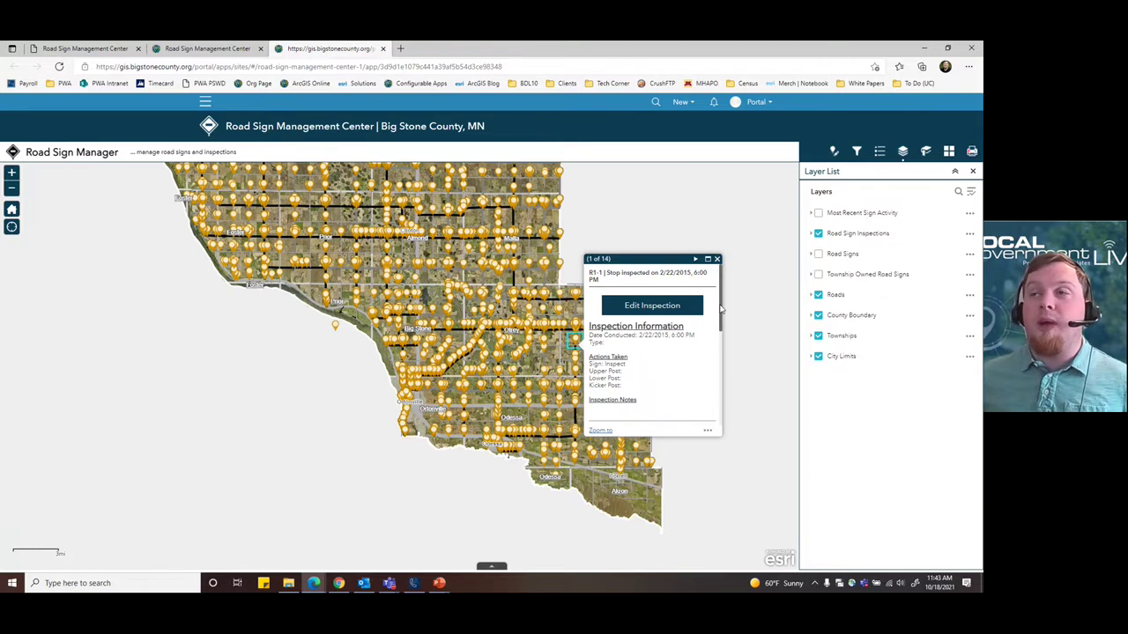
{"action": "scroll", "coordinate": [721, 308], "scroll_direction": "down", "scroll_amount": 2}
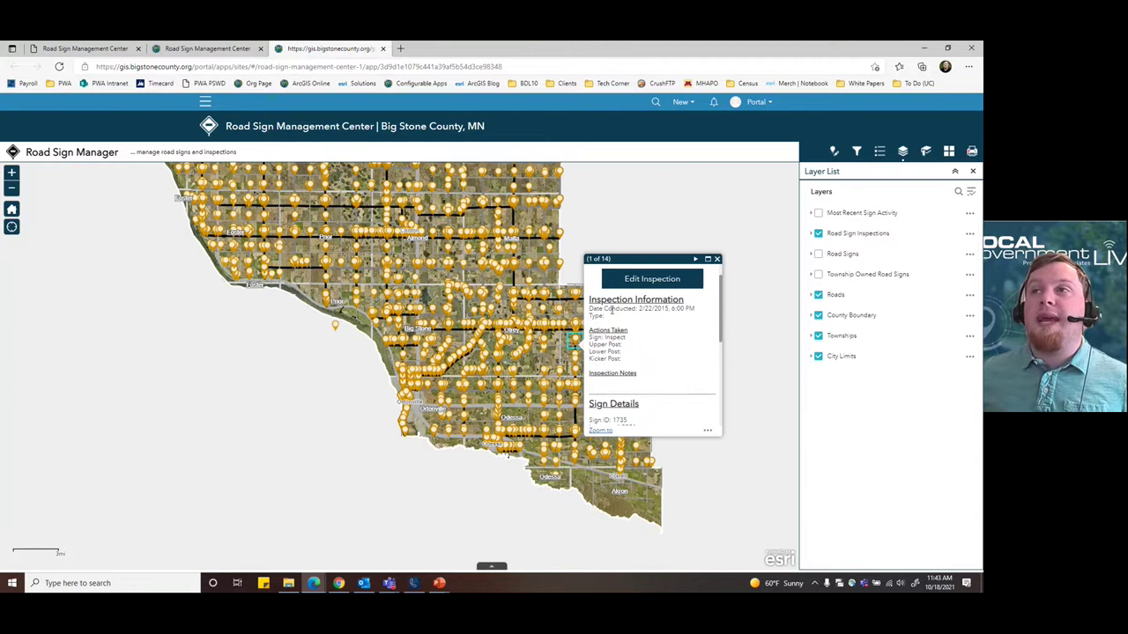
{"action": "left_click_drag", "start_coordinate": [723, 315], "coordinate": [725, 368]}
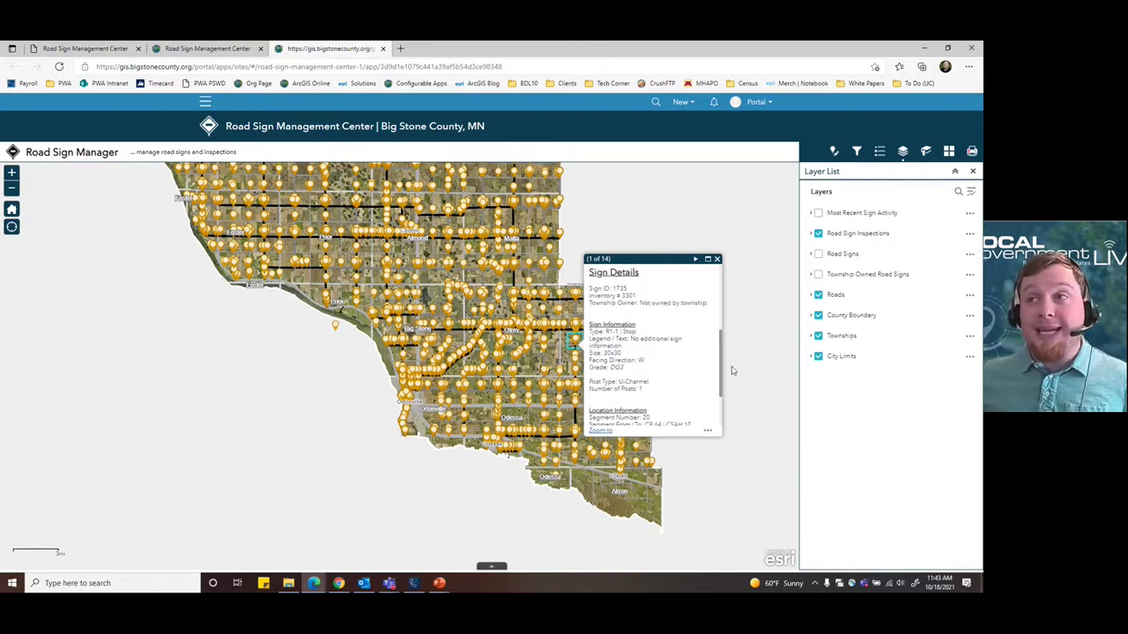
{"action": "left_click_drag", "start_coordinate": [721, 361], "coordinate": [722, 296]}
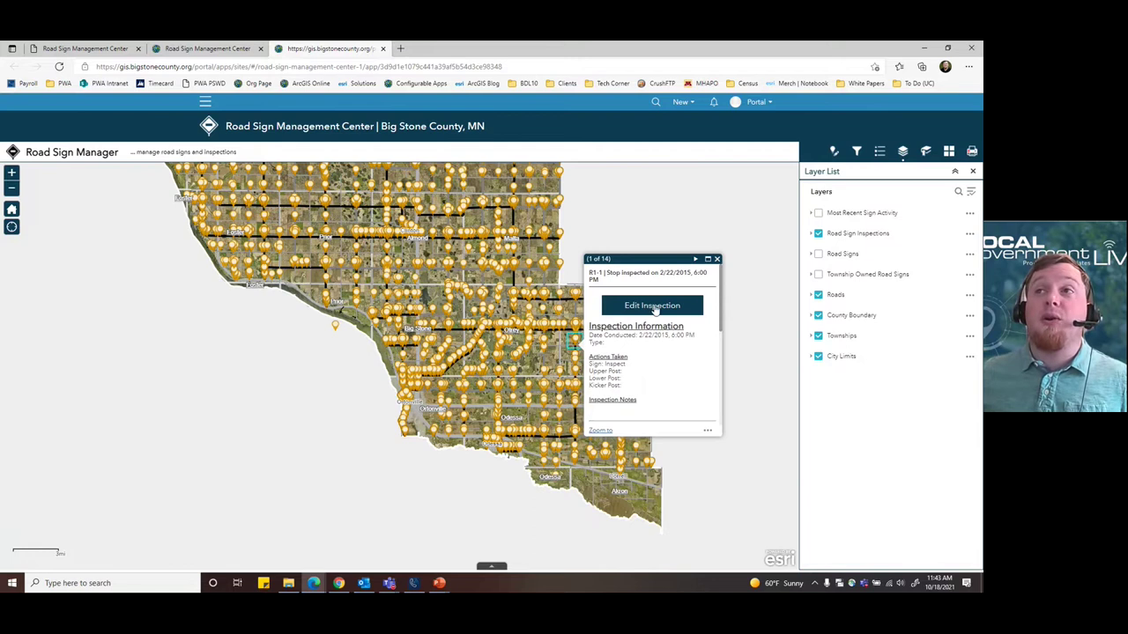
{"action": "left_click", "coordinate": [654, 307]}
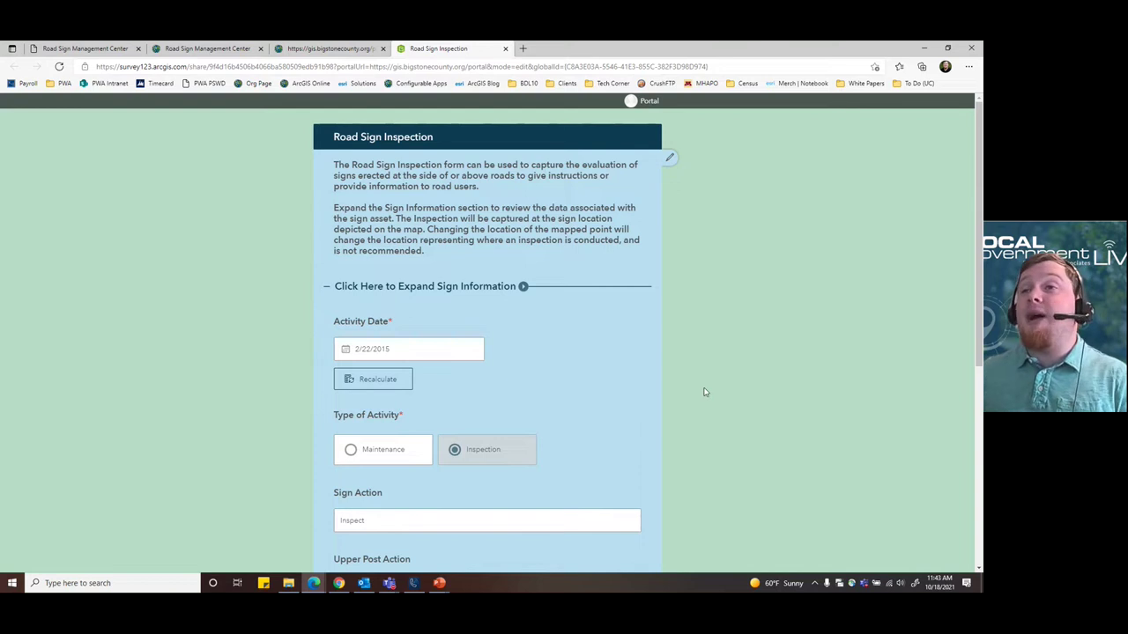
{"action": "scroll", "coordinate": [704, 392], "scroll_direction": "down", "scroll_amount": 1}
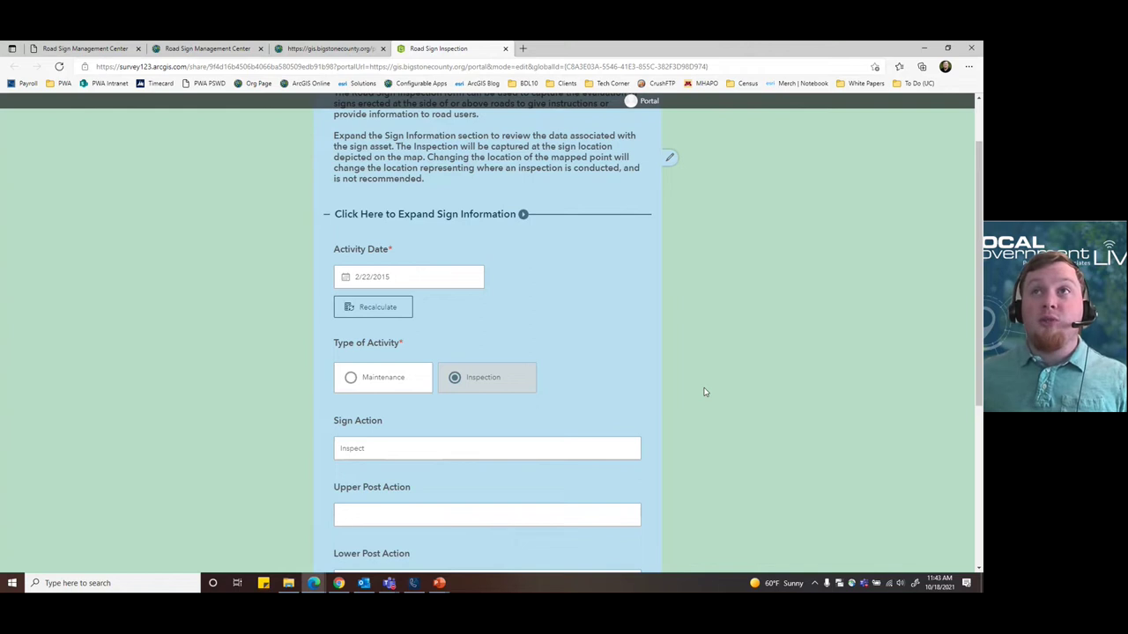
Return to the Road Sign Manager map, hide the Road Sign Inspections layer and show the Most Recent Sign Activity layer
{"action": "scroll", "coordinate": [653, 419], "scroll_direction": "down", "scroll_amount": 1}
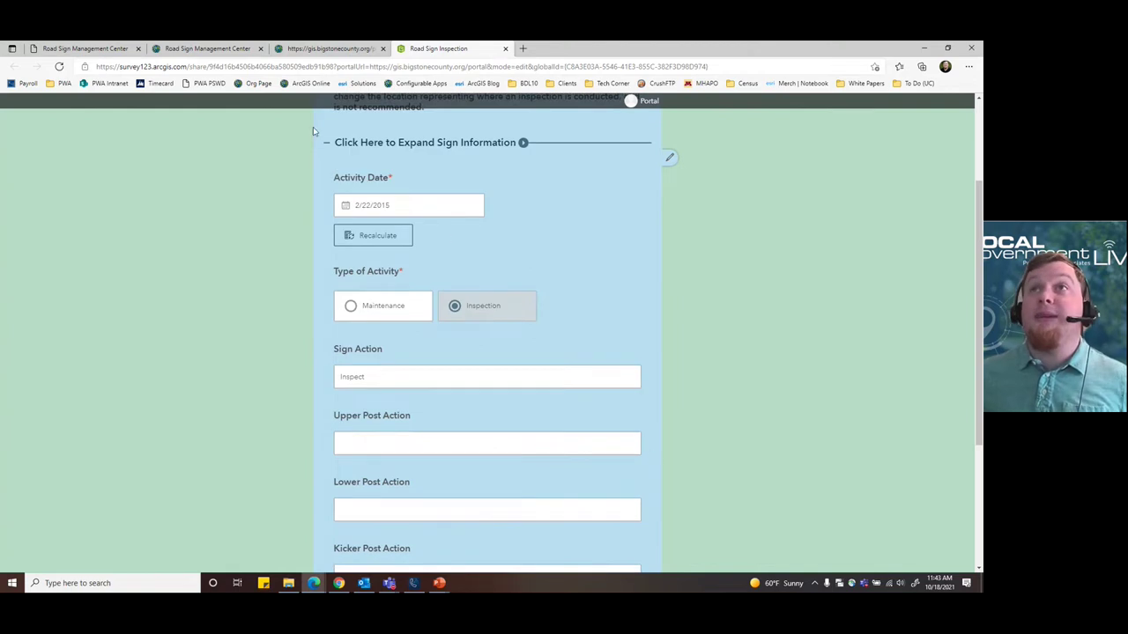
{"action": "left_click", "coordinate": [298, 46]}
{"action": "left_click", "coordinate": [720, 264]}
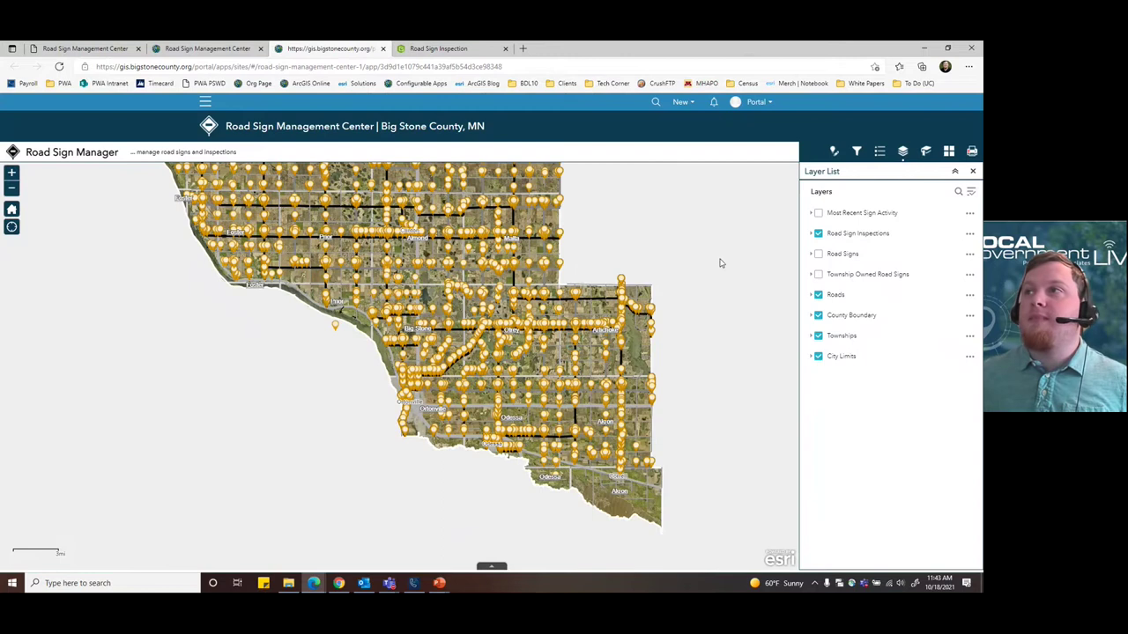
{"action": "left_click", "coordinate": [818, 234]}
{"action": "left_click", "coordinate": [817, 234]}
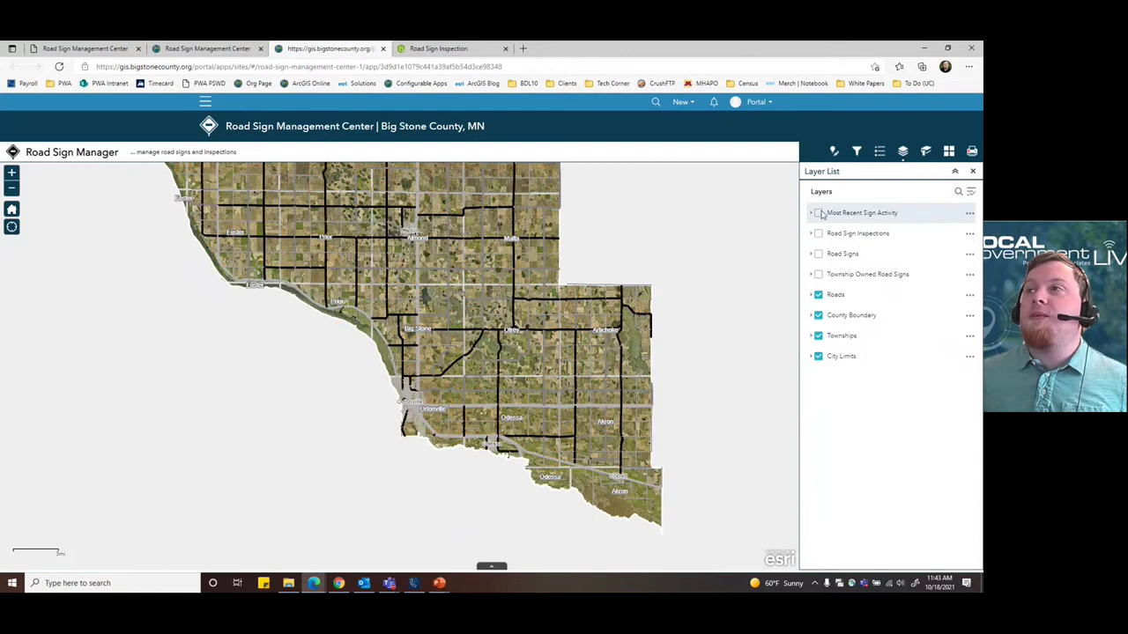
{"action": "left_click", "coordinate": [818, 214]}
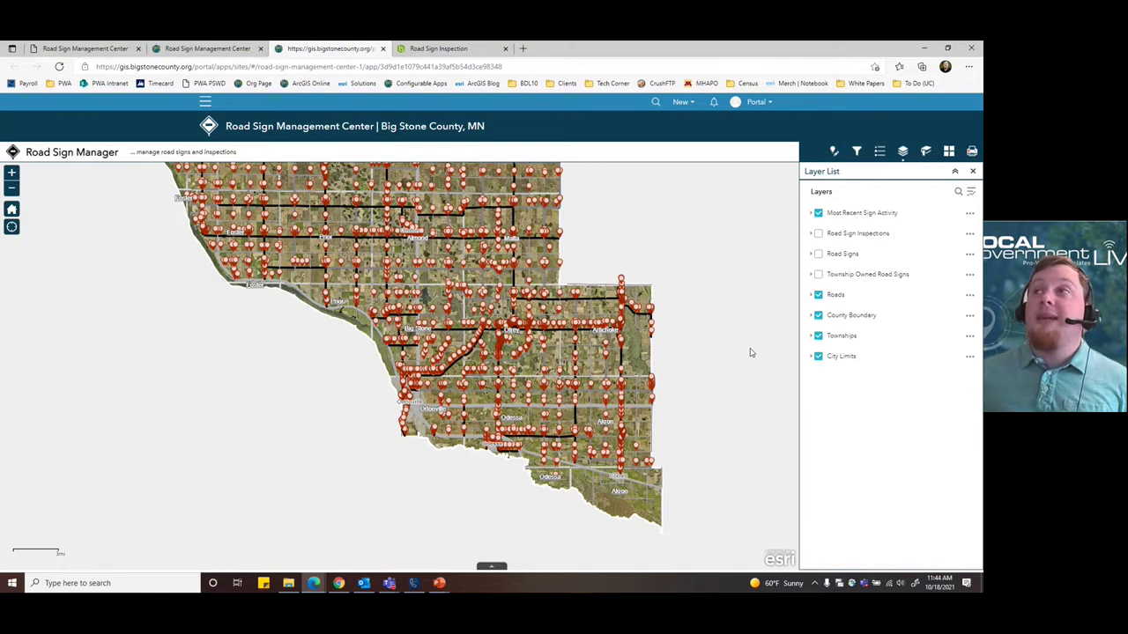
Review the pop-up of a recent activity point northeast of Otrey, and replace the Most Recent Sign Activity layer with Road Signs
{"action": "left_click", "coordinate": [533, 298]}
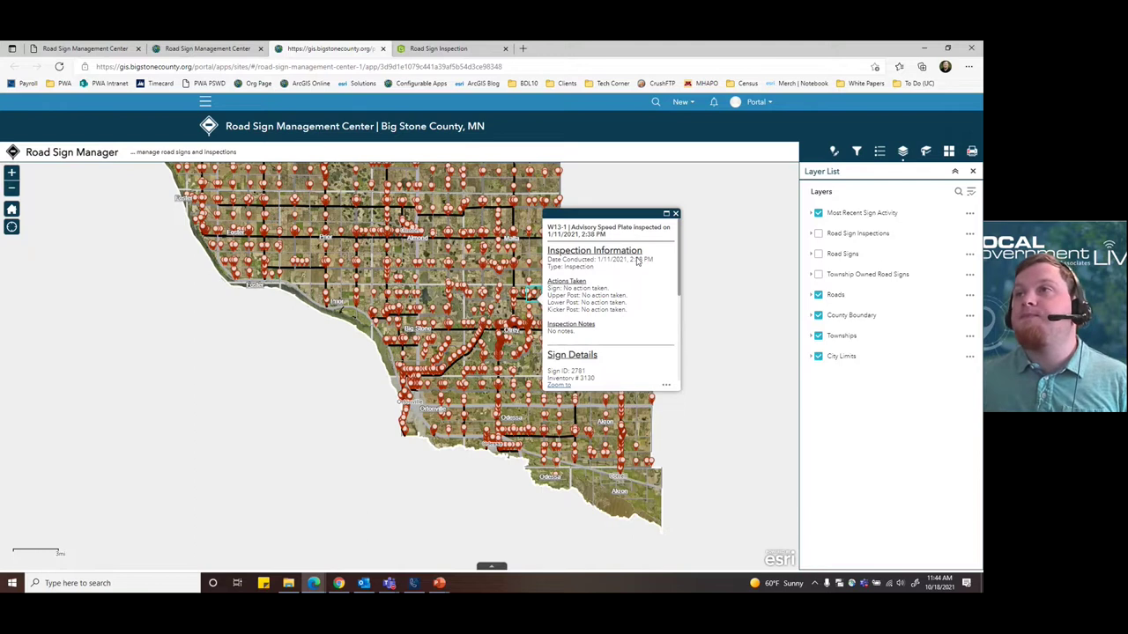
{"action": "left_click", "coordinate": [676, 215]}
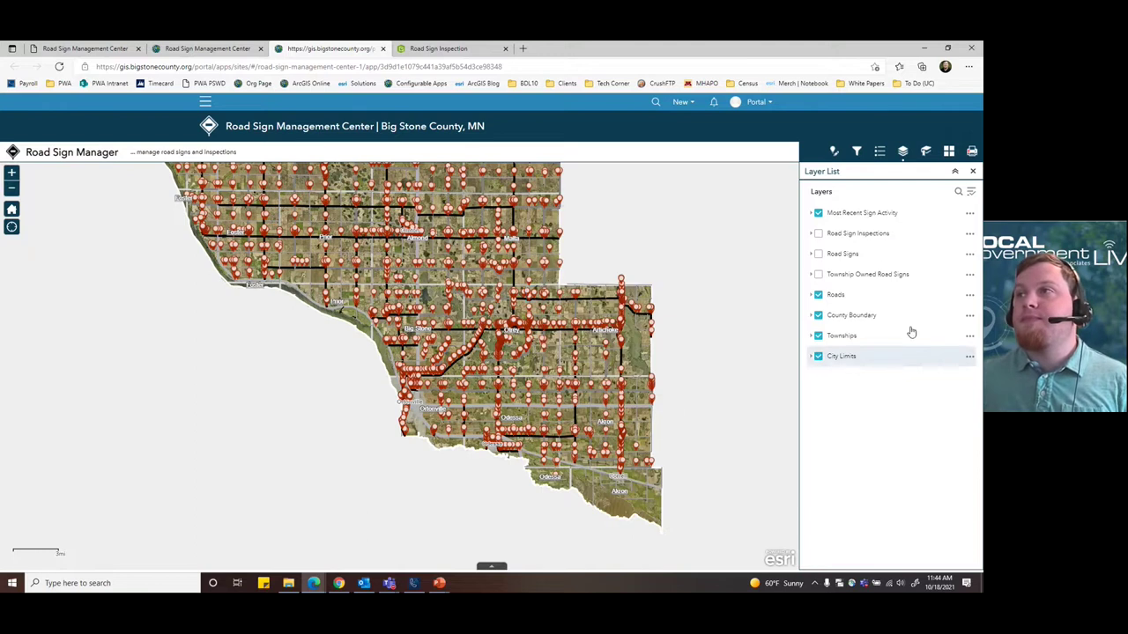
{"action": "left_click", "coordinate": [818, 213]}
{"action": "left_click", "coordinate": [818, 253]}
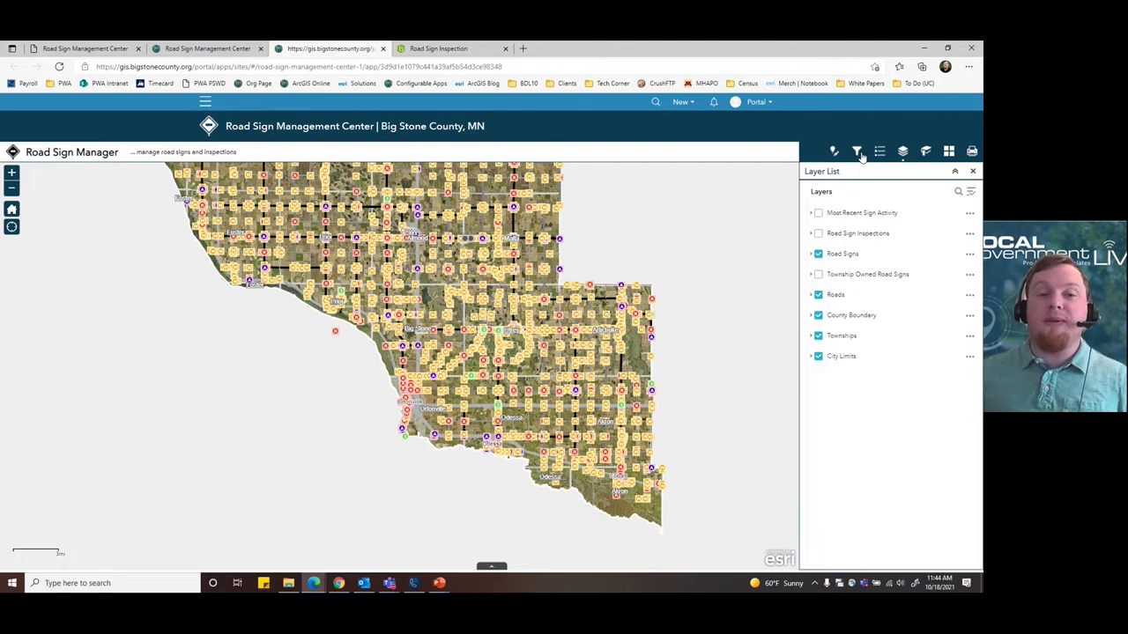
Examine the filter criteria offered for Most Recent Sign Activity and bring up the Smart Editor templates
{"action": "left_click", "coordinate": [858, 153]}
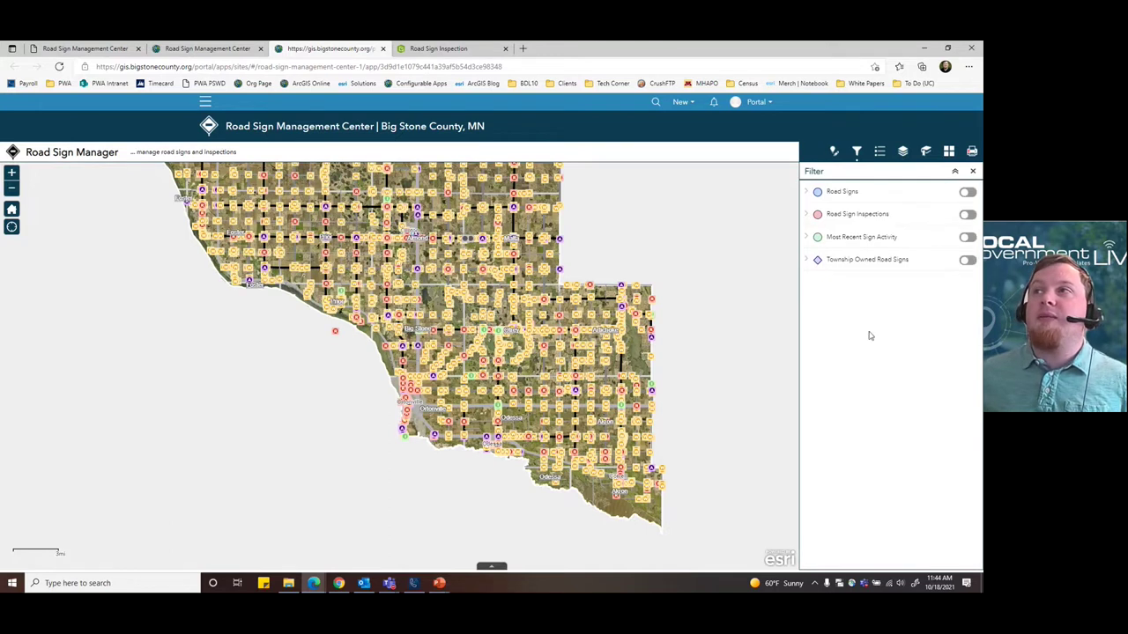
{"action": "left_click", "coordinate": [807, 239]}
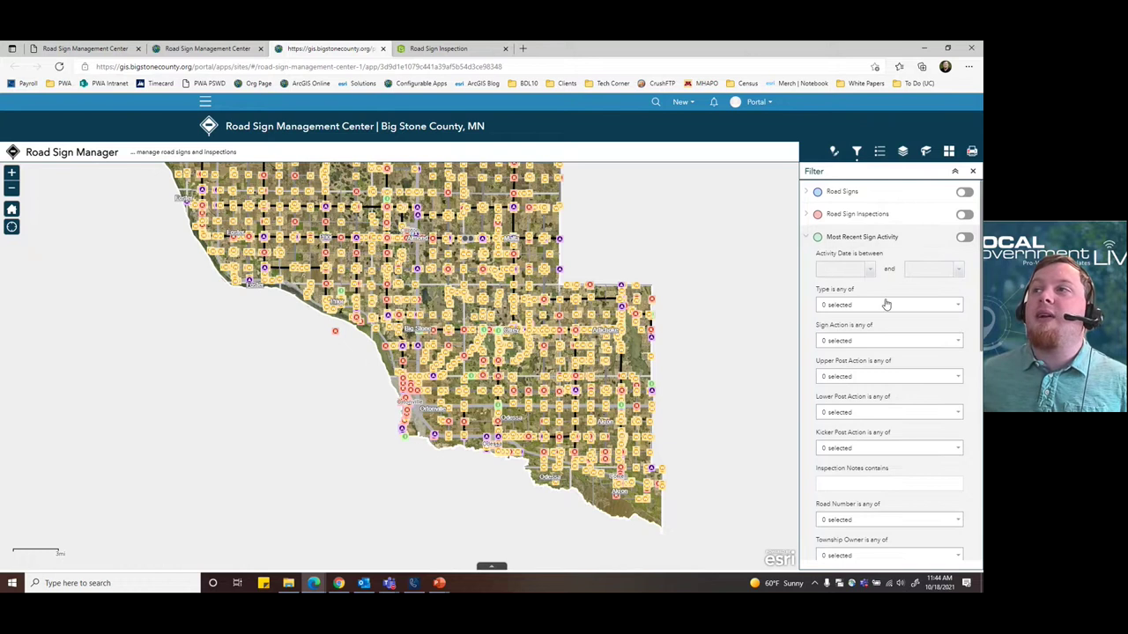
{"action": "scroll", "coordinate": [927, 299], "scroll_direction": "down", "scroll_amount": 1}
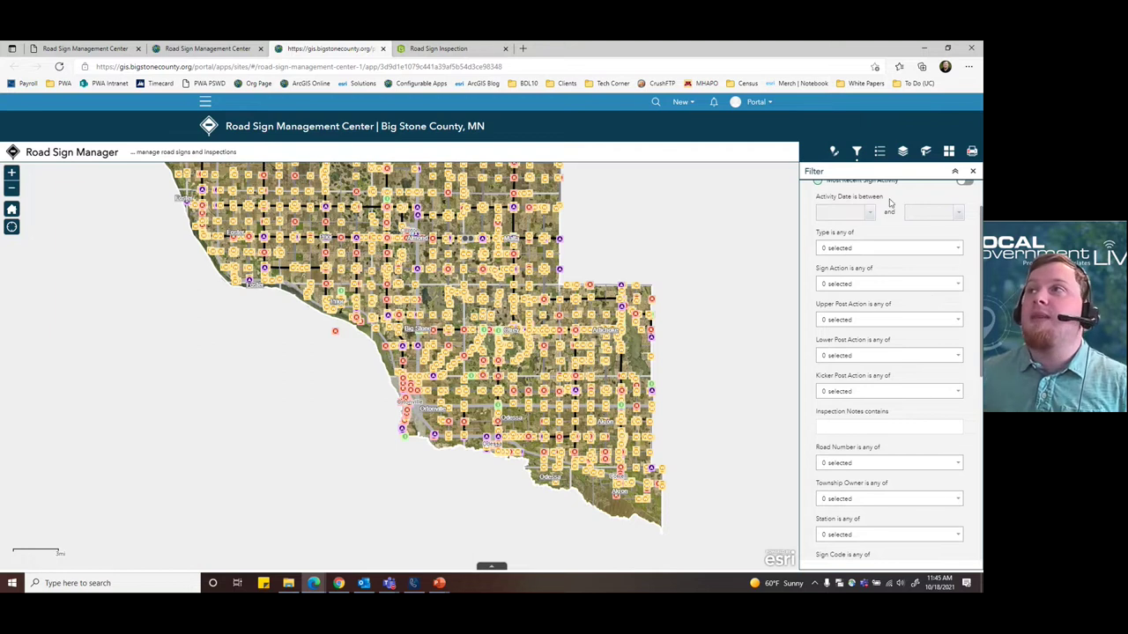
{"action": "left_click", "coordinate": [854, 153]}
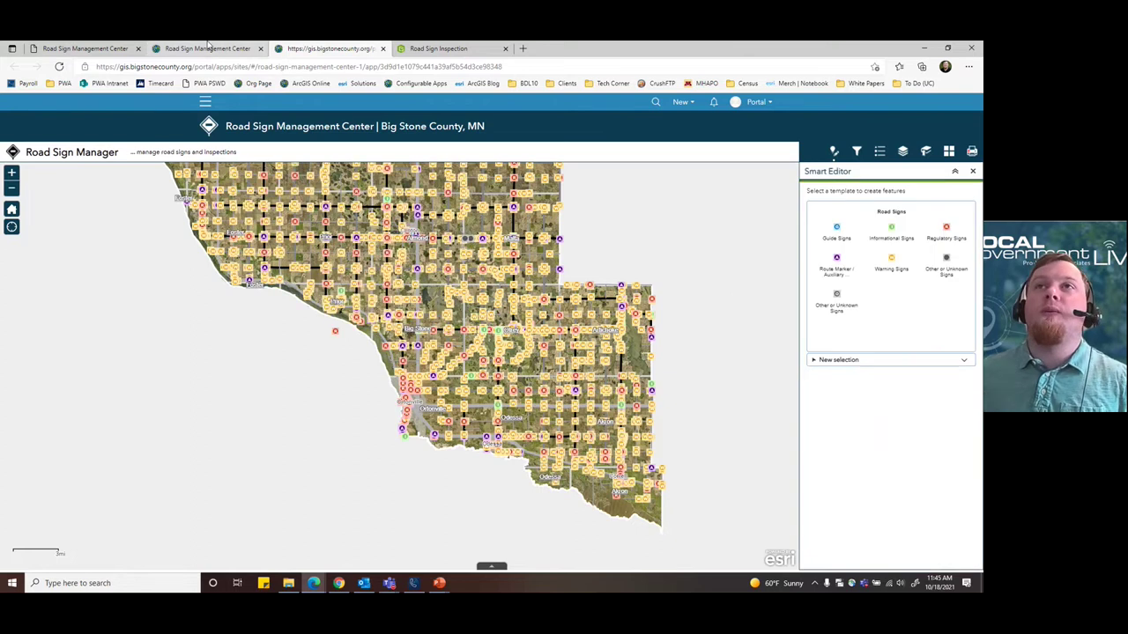
Open the Road Sign Dashboard in a new browser tab from the Management Center's Monitor the Inspection Reports section
{"action": "left_click", "coordinate": [208, 48]}
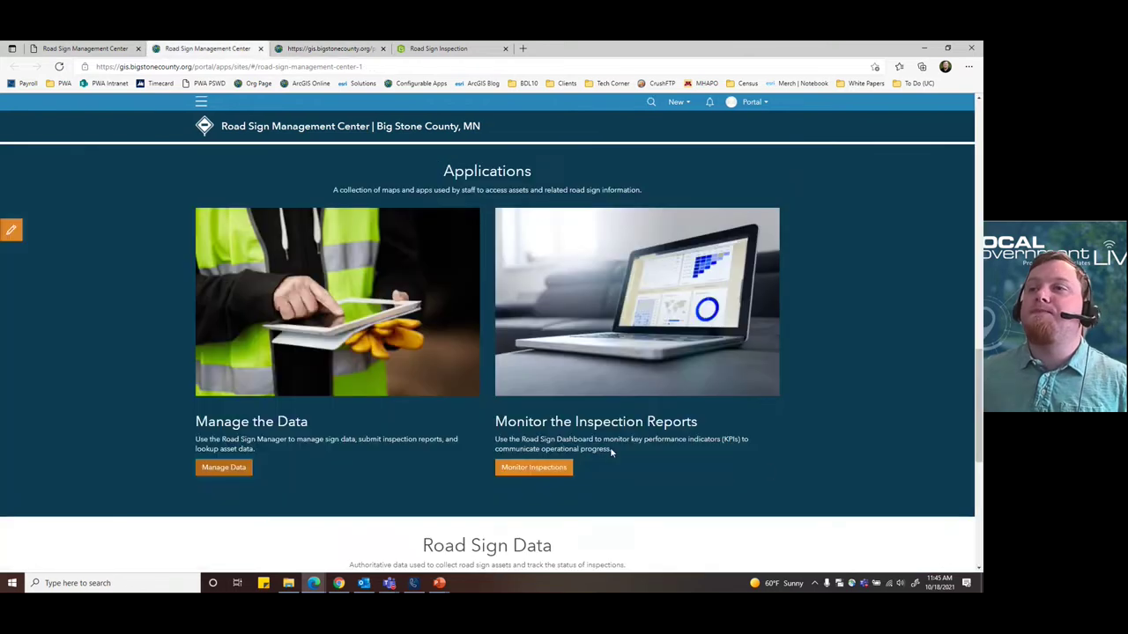
{"action": "right_click", "coordinate": [555, 467]}
{"action": "left_click", "coordinate": [602, 279]}
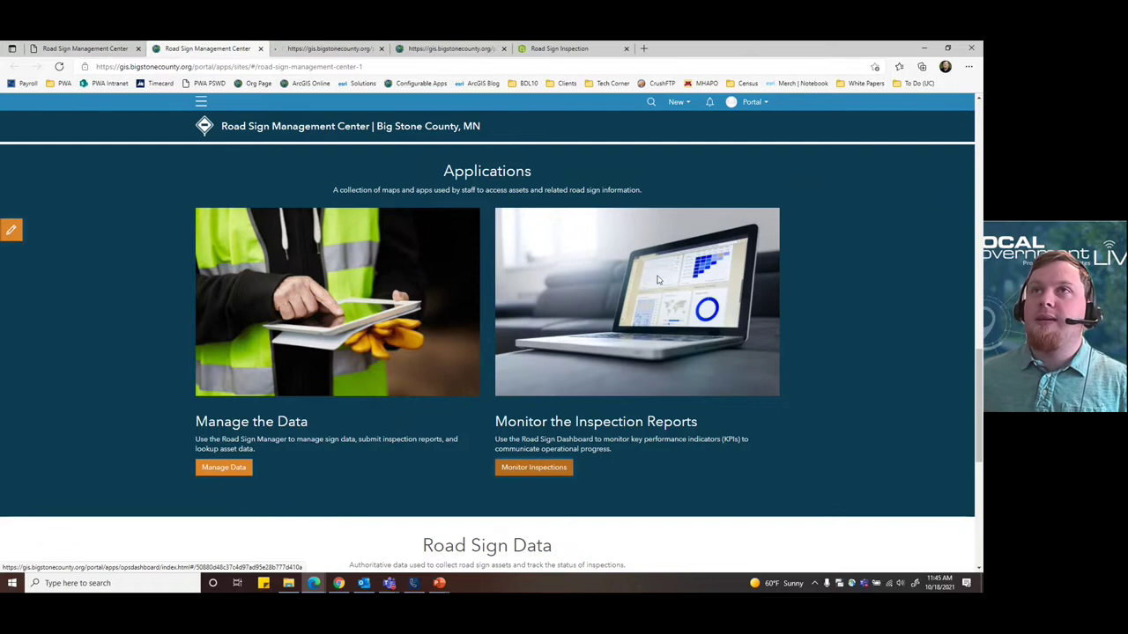
{"action": "left_click", "coordinate": [302, 50]}
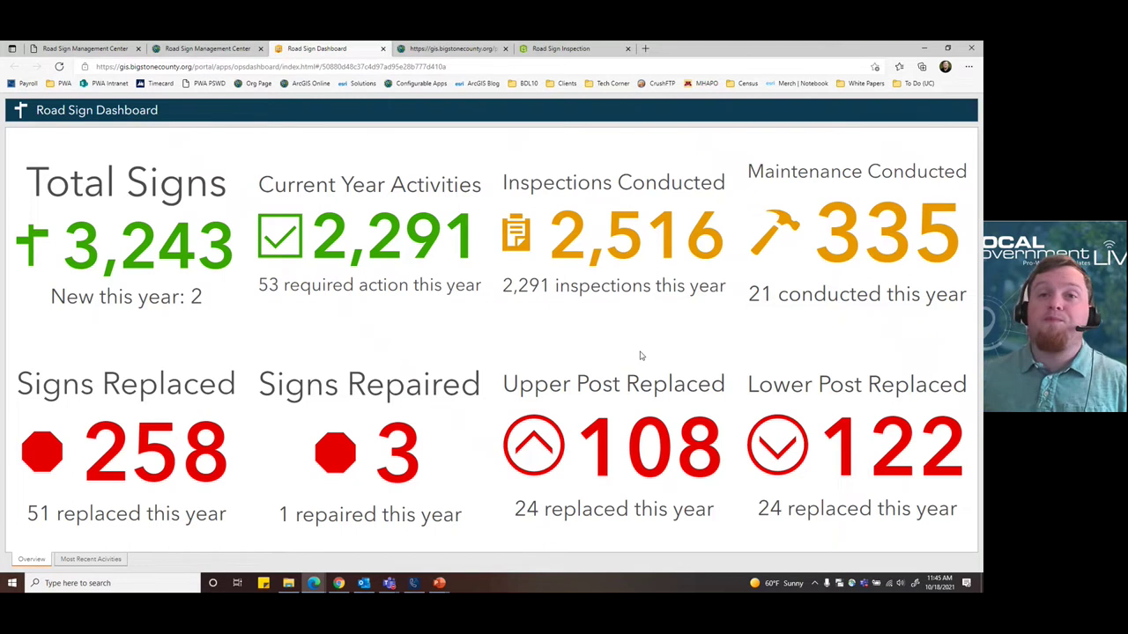
Examine the dashboard's most recent activities, including the action pie charts, activity type and monthly charts, and the map legend
{"action": "left_click", "coordinate": [106, 562]}
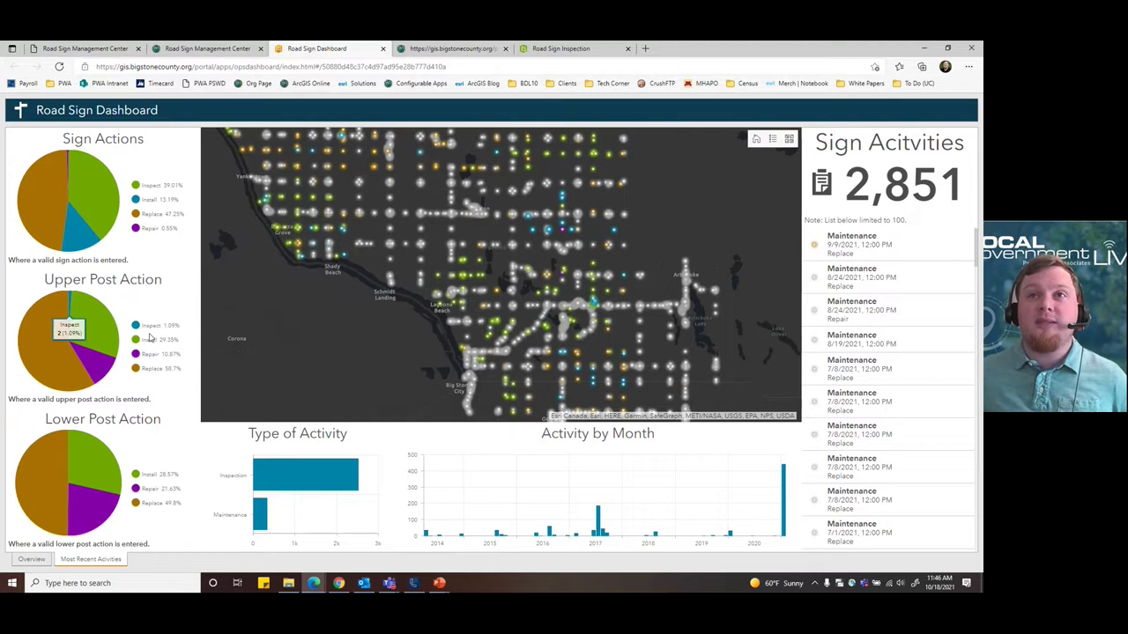
{"action": "mouse_move", "coordinate": [40, 340]}
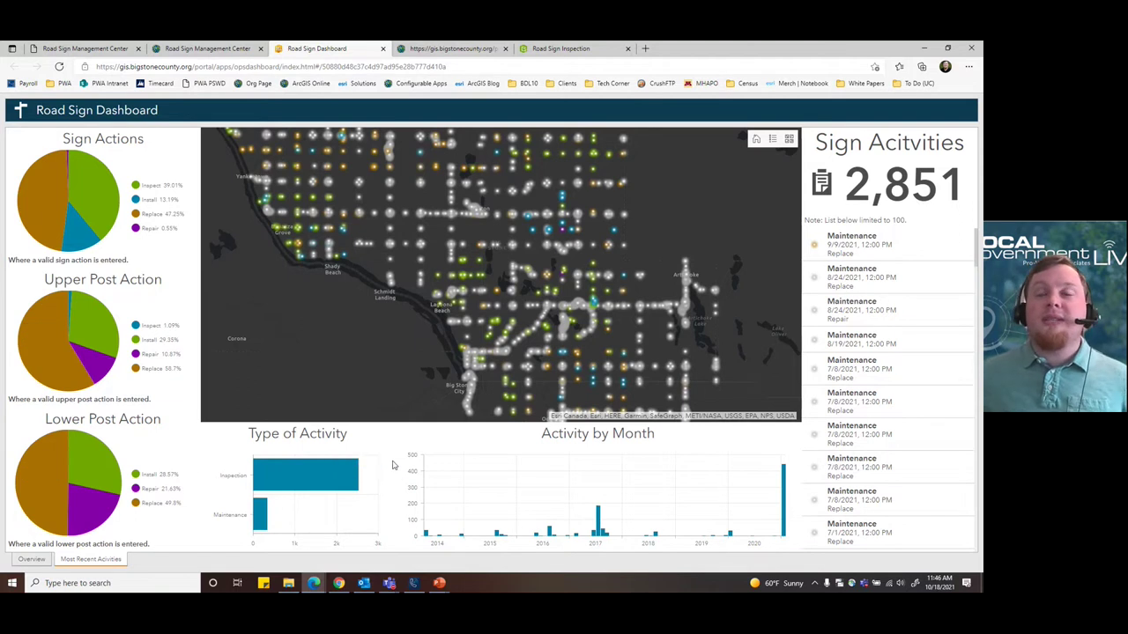
{"action": "mouse_move", "coordinate": [318, 478]}
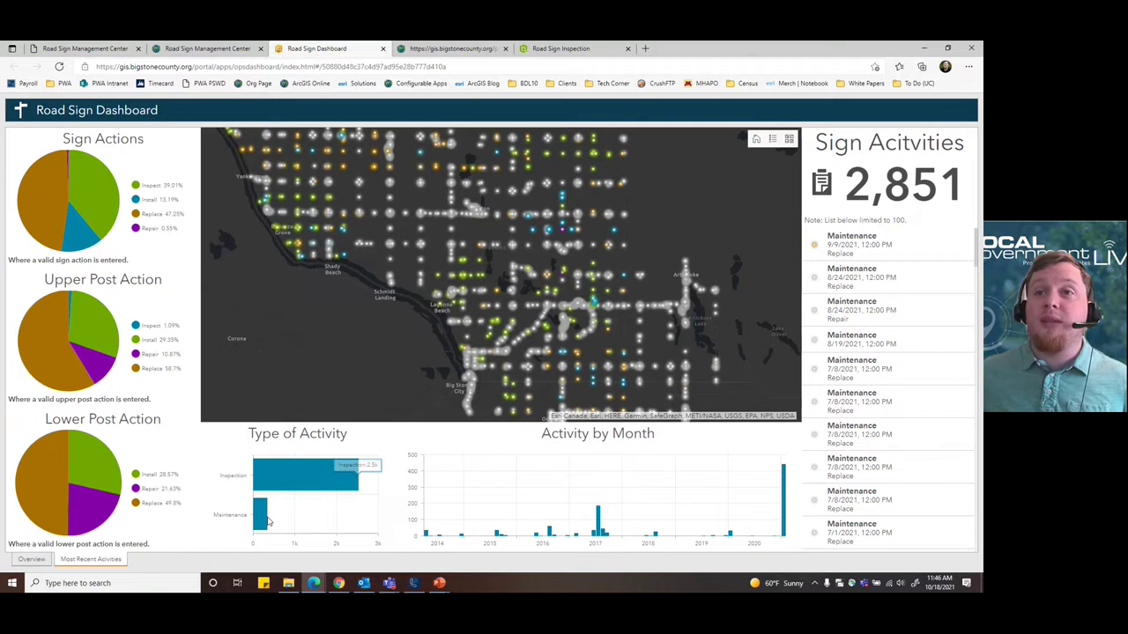
{"action": "mouse_move", "coordinate": [289, 526]}
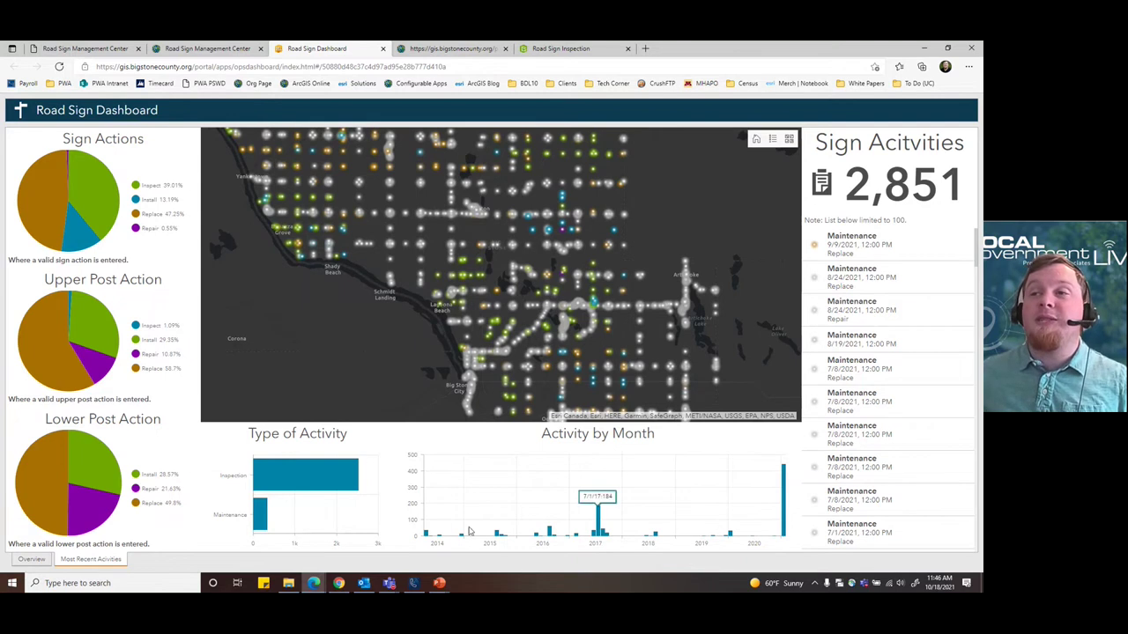
{"action": "mouse_move", "coordinate": [785, 510]}
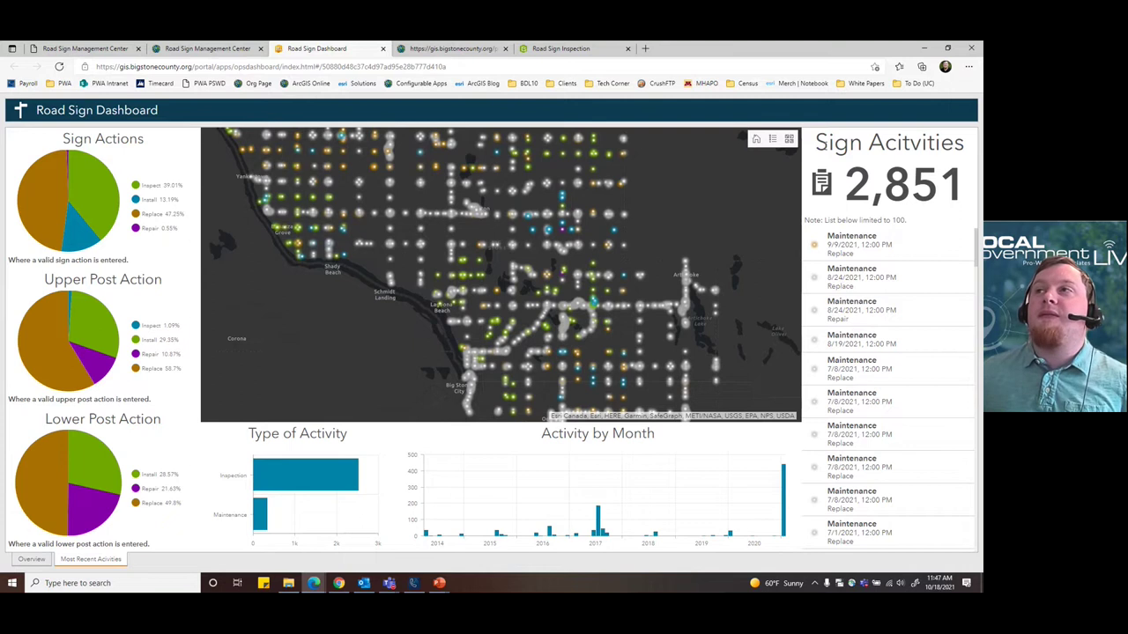
{"action": "left_click", "coordinate": [772, 138]}
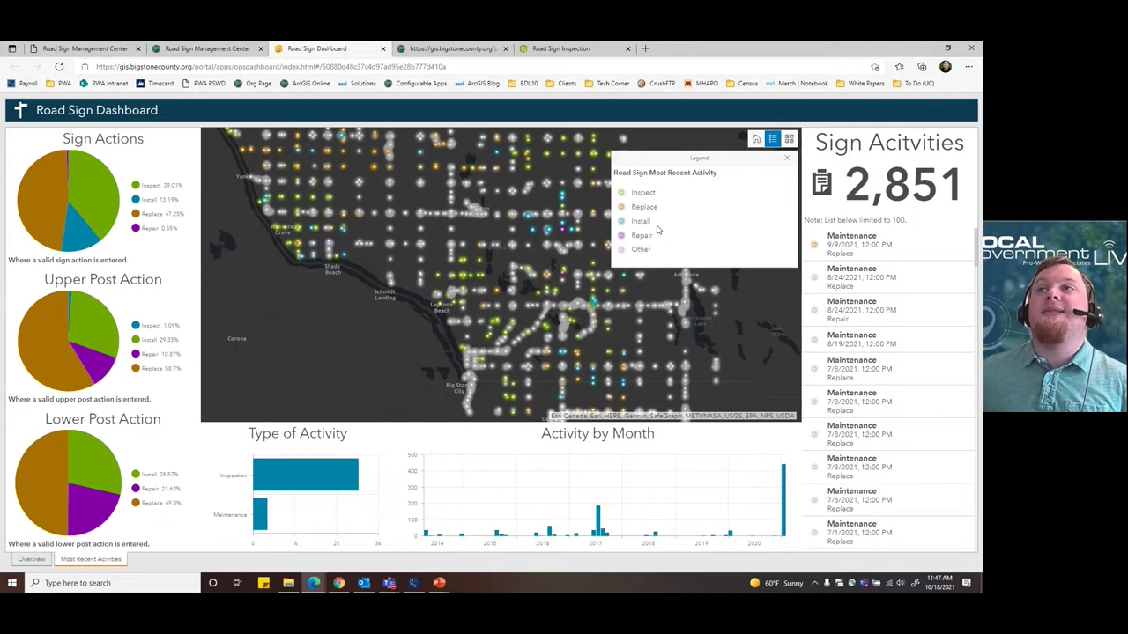
{"action": "left_click", "coordinate": [771, 144]}
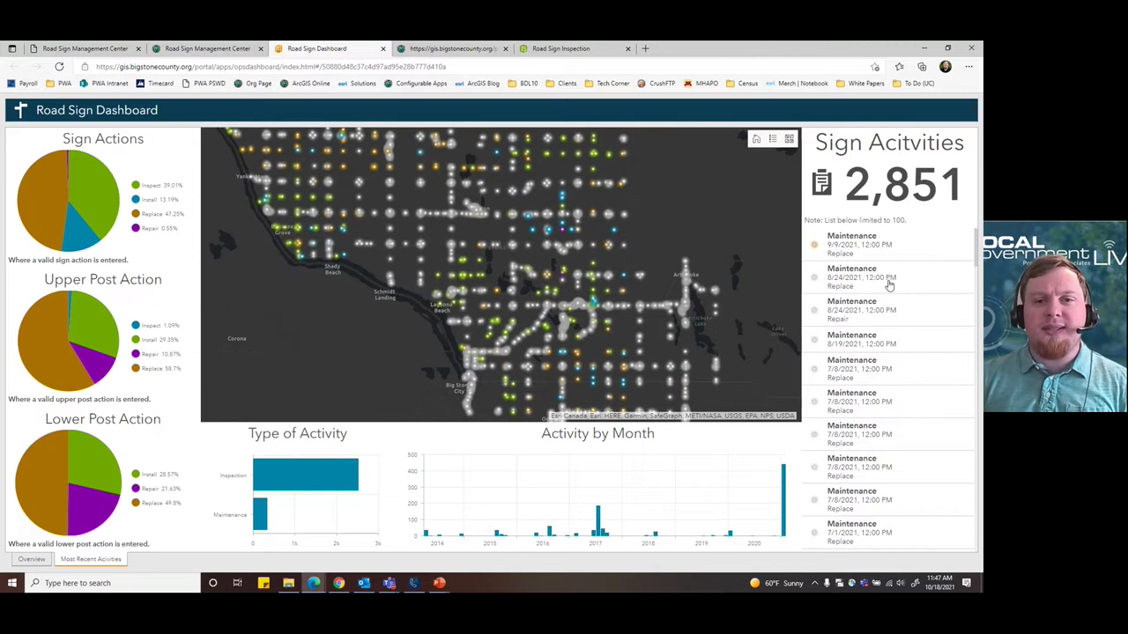
Zoom the dashboard map to the 9/9/2021 Maintenance activity and review the details of its sign point
{"action": "left_click", "coordinate": [842, 252]}
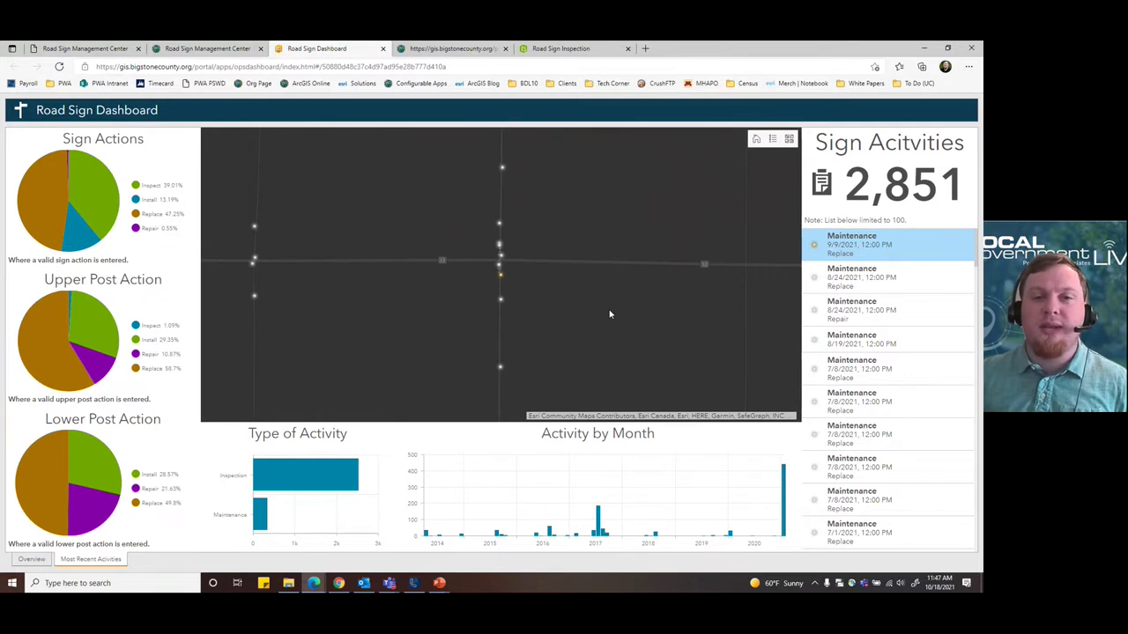
{"action": "left_click", "coordinate": [500, 275]}
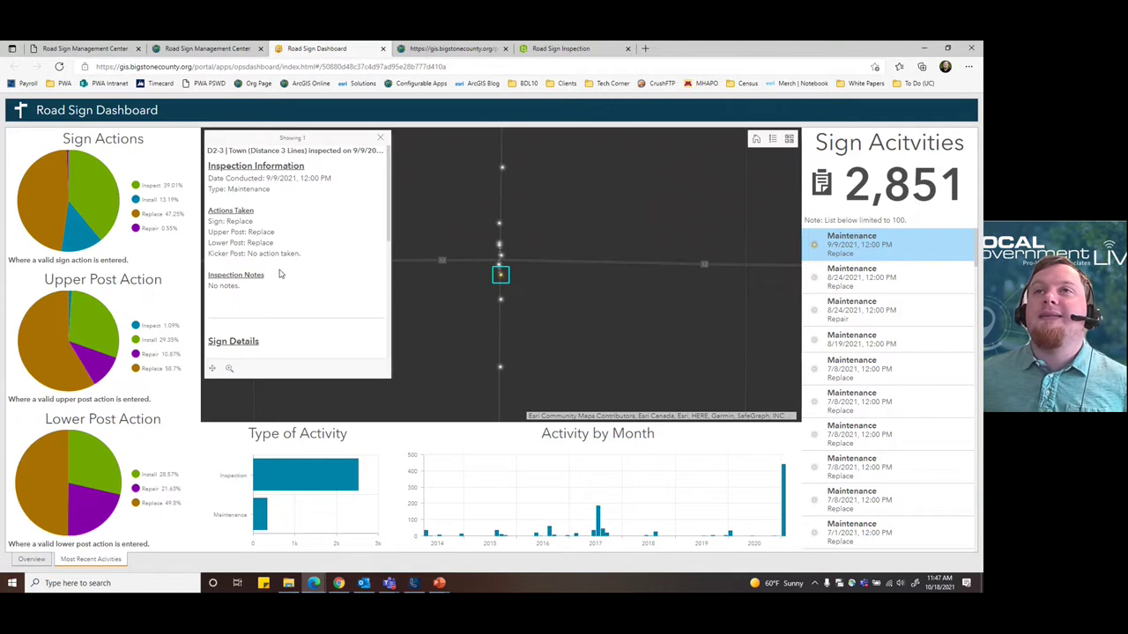
{"action": "left_click", "coordinate": [380, 141]}
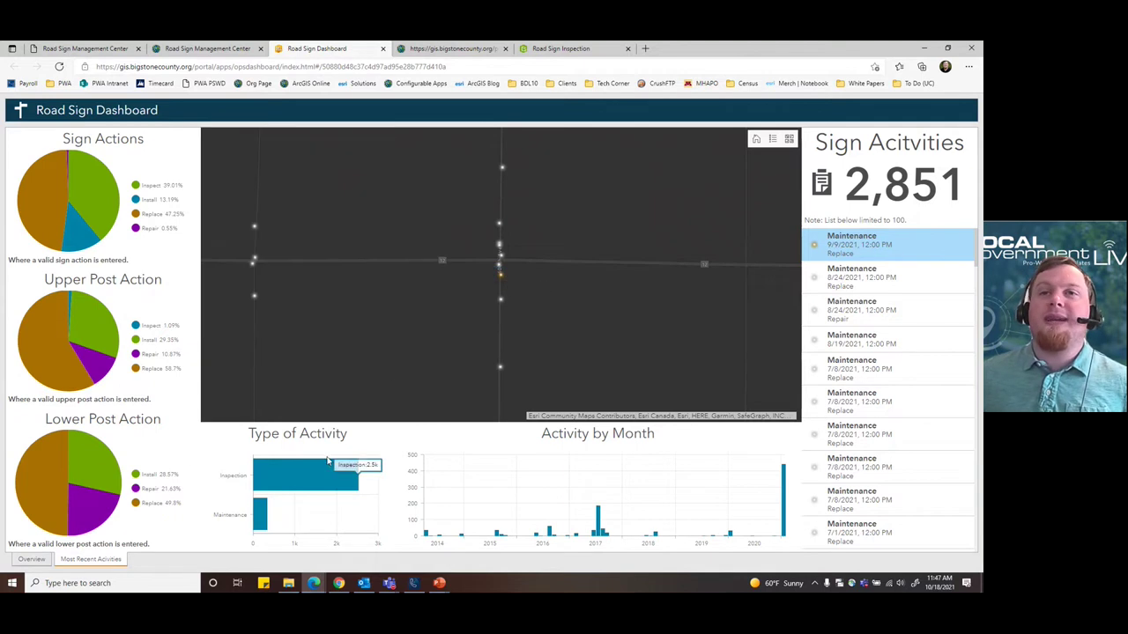
Return the dashboard to its Overview page and switch to the Recap slide in the PowerPoint presentation
{"action": "left_click", "coordinate": [32, 560]}
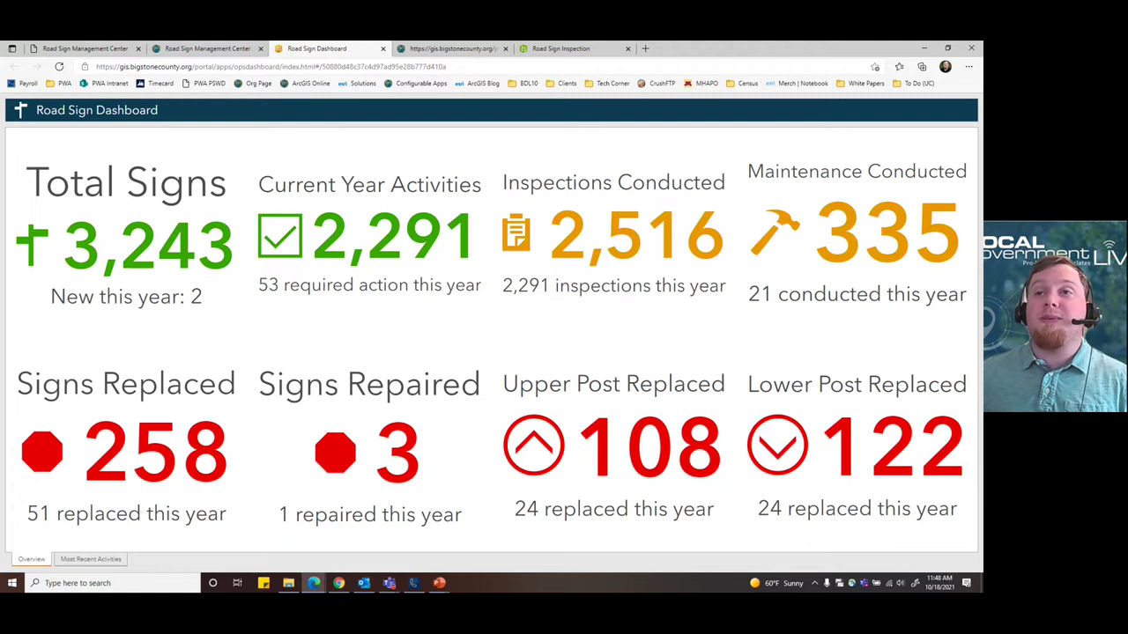
{"action": "key", "text": "alt+Tab"}
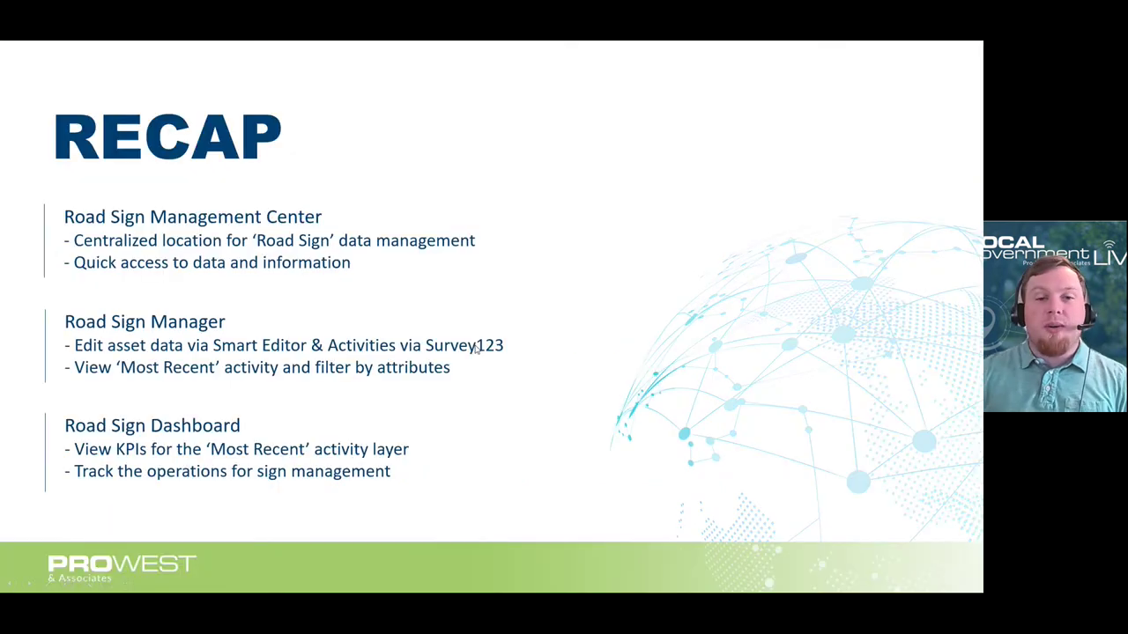